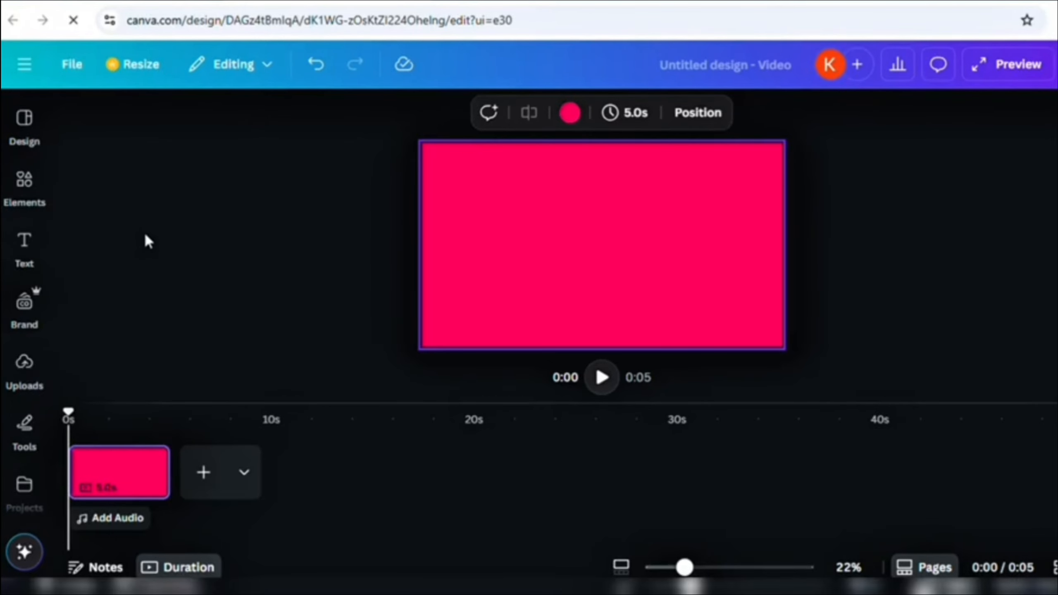
- Search Elements for 'blob' and add the orange blob graphic from Graphics
{"action": "left_click", "coordinate": [22, 181]}
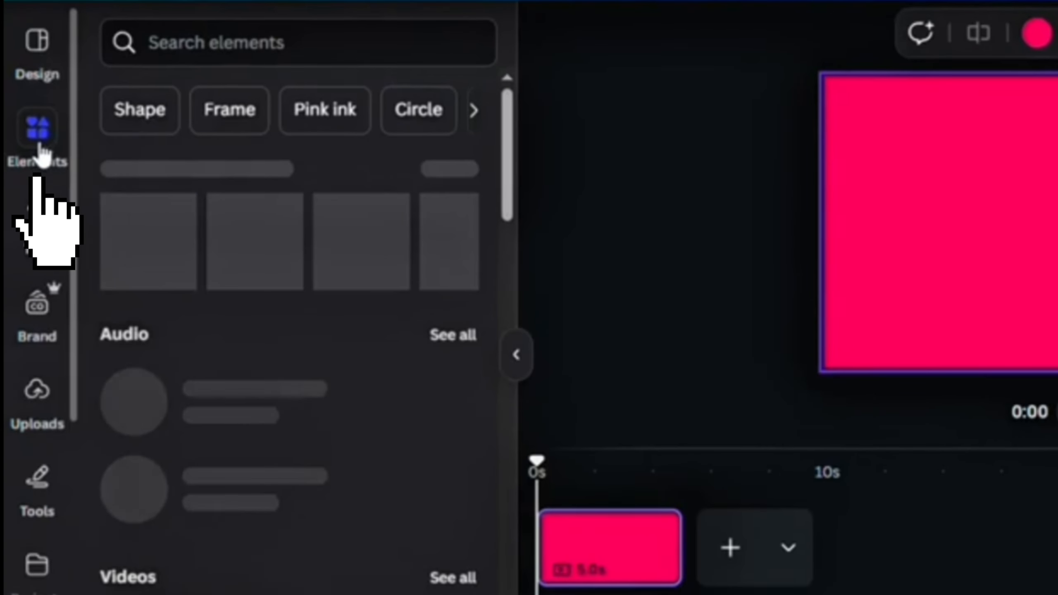
{"action": "left_click", "coordinate": [217, 46]}
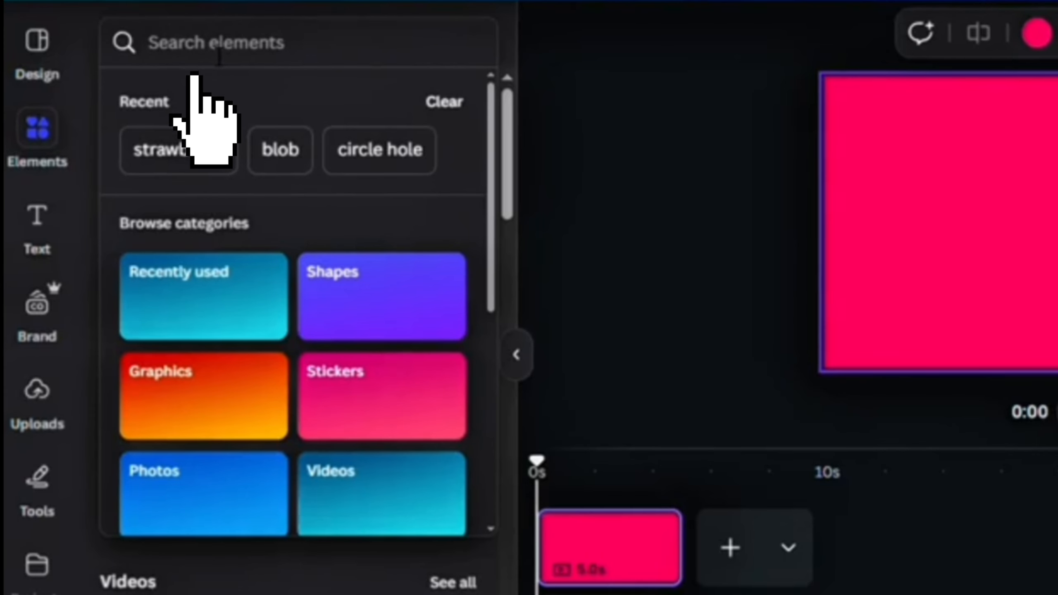
{"action": "type", "text": "bl"}
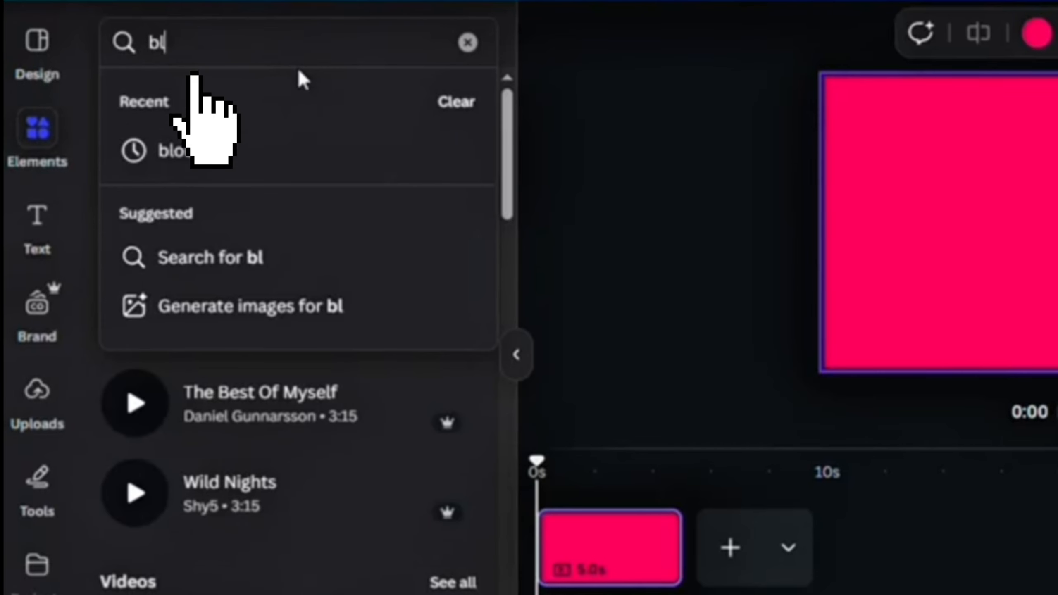
{"action": "type", "text": "ob"}
{"action": "key", "text": "Return"}
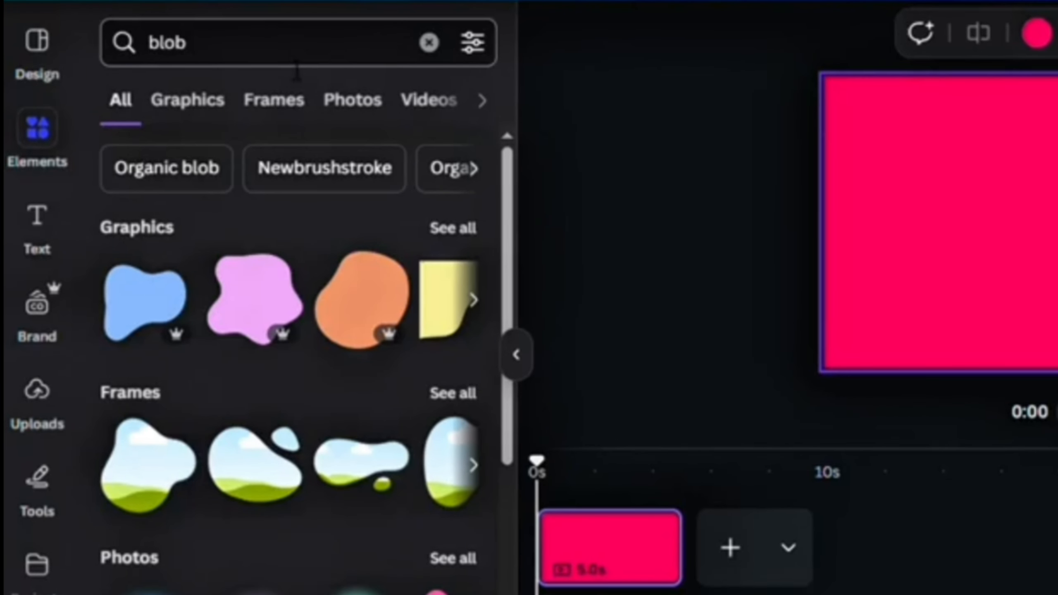
{"action": "left_click", "coordinate": [187, 100]}
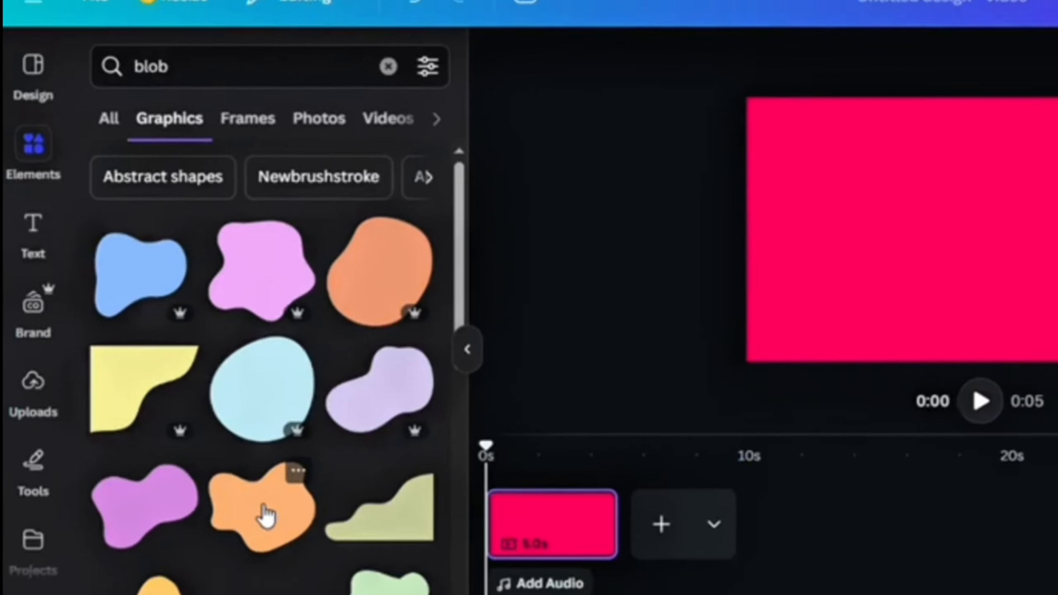
{"action": "left_click", "coordinate": [294, 539]}
- Enlarge, rotate and position the blob so it covers the page's left side
{"action": "left_click_drag", "start_coordinate": [706, 204], "coordinate": [458, 150]}
{"action": "left_click_drag", "start_coordinate": [655, 206], "coordinate": [651, 259]}
{"action": "left_click_drag", "start_coordinate": [536, 338], "coordinate": [466, 375]}
{"action": "left_click_drag", "start_coordinate": [633, 297], "coordinate": [656, 260]}
{"action": "left_click_drag", "start_coordinate": [407, 127], "coordinate": [387, 111]}
{"action": "left_click_drag", "start_coordinate": [647, 209], "coordinate": [617, 204]}
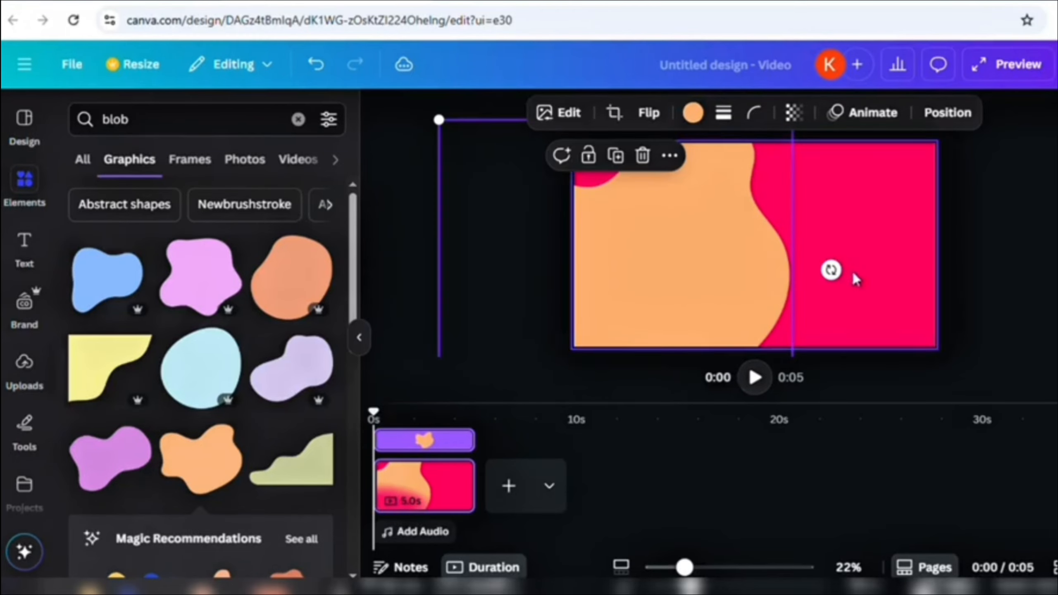
{"action": "left_click_drag", "start_coordinate": [829, 269], "coordinate": [823, 301]}
{"action": "left_click_drag", "start_coordinate": [747, 287], "coordinate": [744, 308]}
{"action": "left_click_drag", "start_coordinate": [444, 121], "coordinate": [404, 89]}
{"action": "left_click_drag", "start_coordinate": [634, 215], "coordinate": [595, 196]}
- Recolour the blob white and deselect it
{"action": "left_click", "coordinate": [692, 113]}
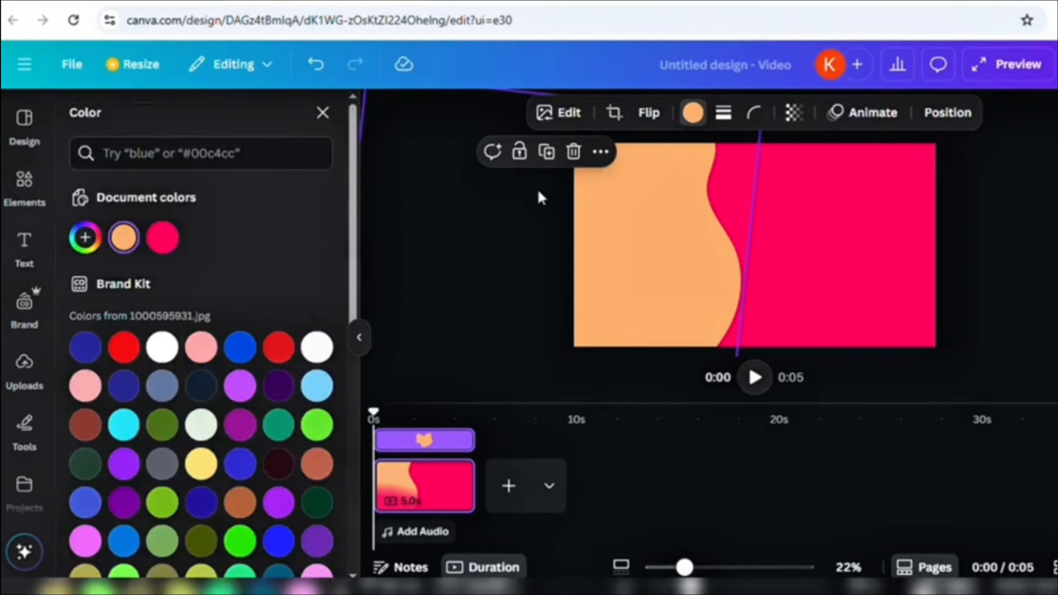
{"action": "left_click", "coordinate": [198, 353]}
{"action": "key", "text": "Escape"}
- Add the strawberry can image from Uploads and remove its background with BG Remover
{"action": "left_click", "coordinate": [26, 363]}
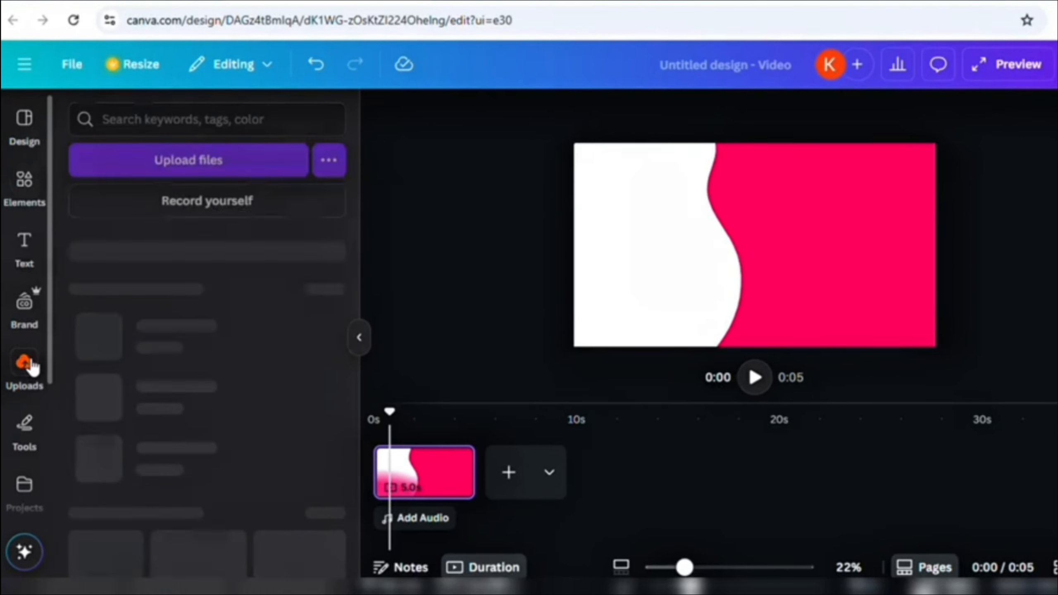
{"action": "left_click", "coordinate": [114, 494]}
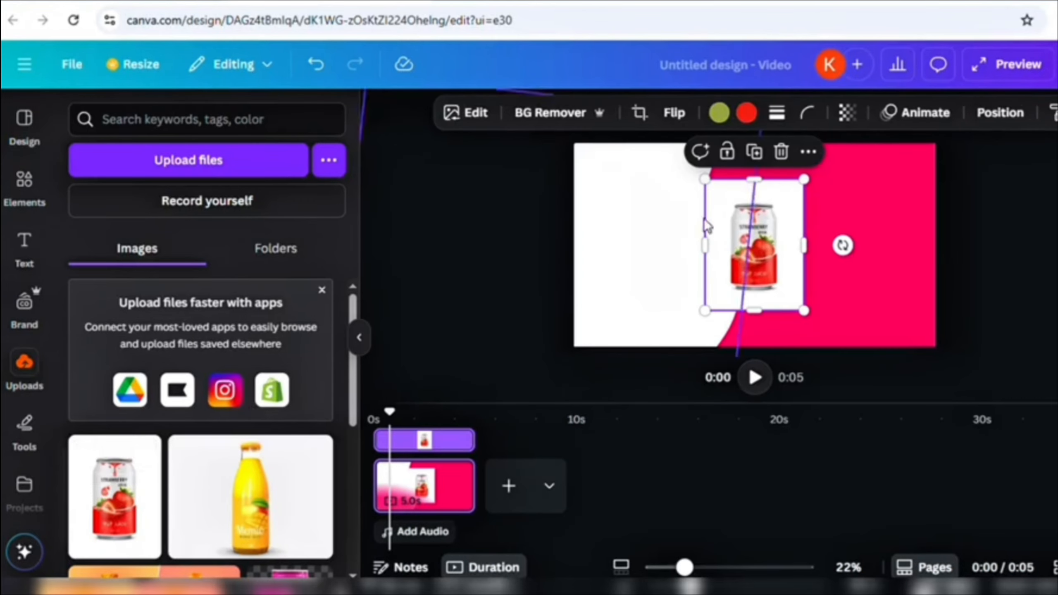
{"action": "left_click_drag", "start_coordinate": [703, 190], "coordinate": [680, 191]}
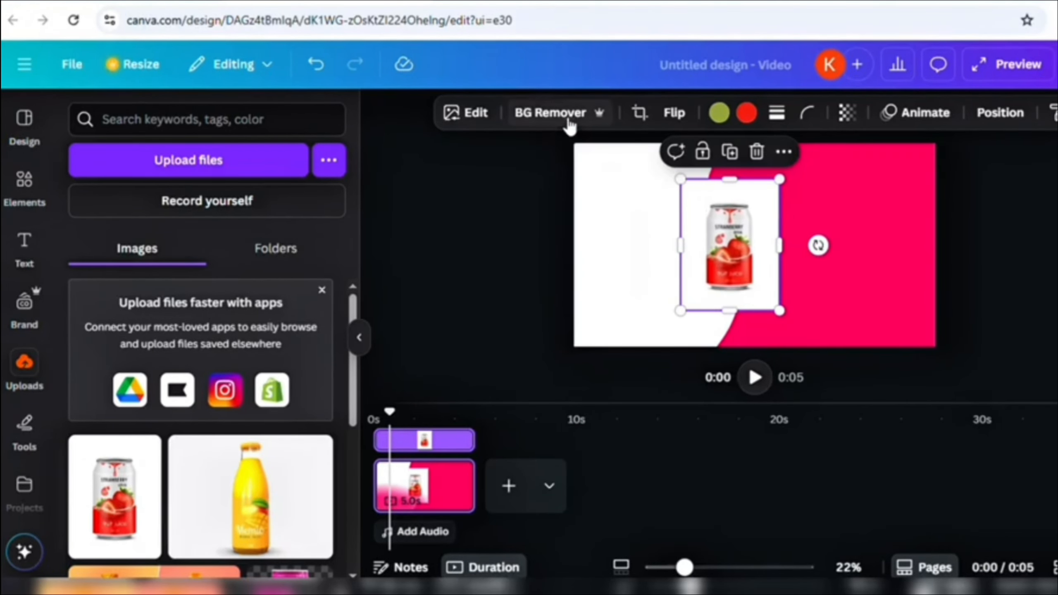
{"action": "left_click", "coordinate": [552, 113]}
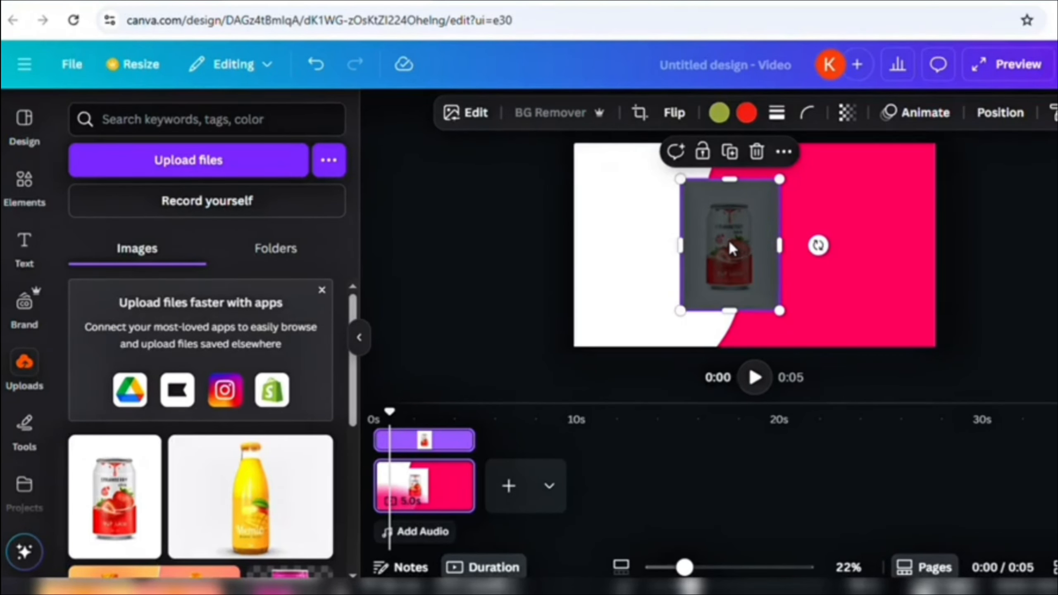
- Enlarge the can to nearly page height, tilt it about 13°, and centre it on the pink edge
{"action": "left_click_drag", "start_coordinate": [729, 246], "coordinate": [615, 195]}
{"action": "left_click_drag", "start_coordinate": [670, 263], "coordinate": [745, 362]}
{"action": "left_click_drag", "start_coordinate": [667, 248], "coordinate": [658, 239]}
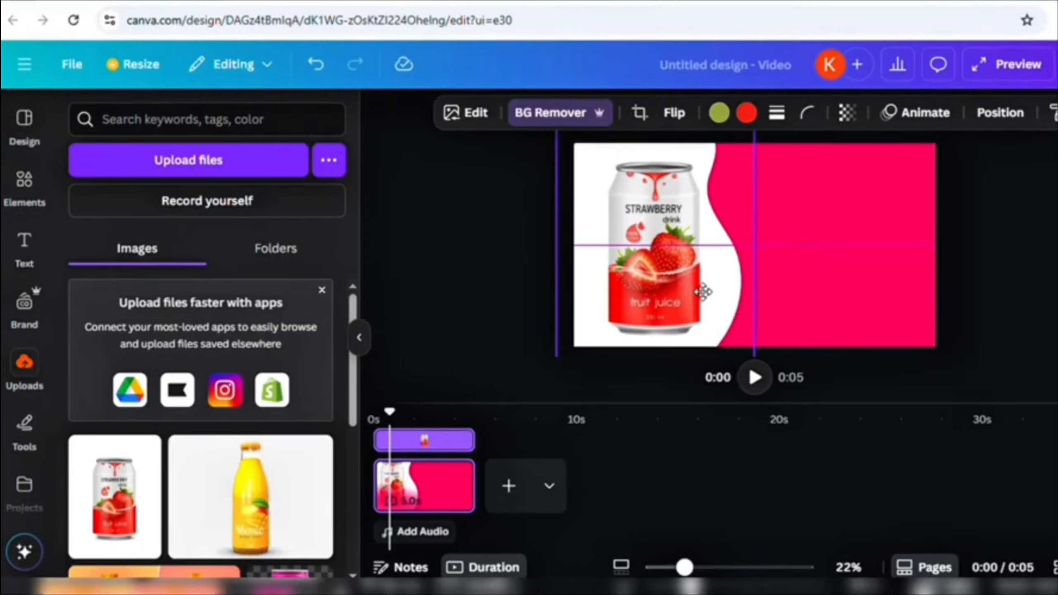
{"action": "left_click_drag", "start_coordinate": [784, 236], "coordinate": [830, 335]}
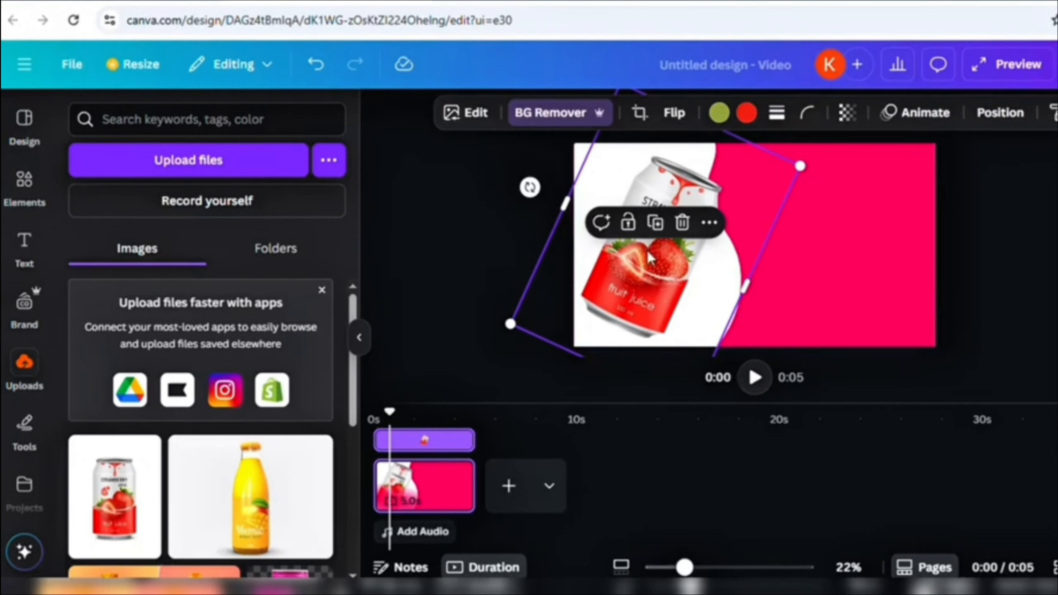
{"action": "left_click_drag", "start_coordinate": [657, 260], "coordinate": [709, 264]}
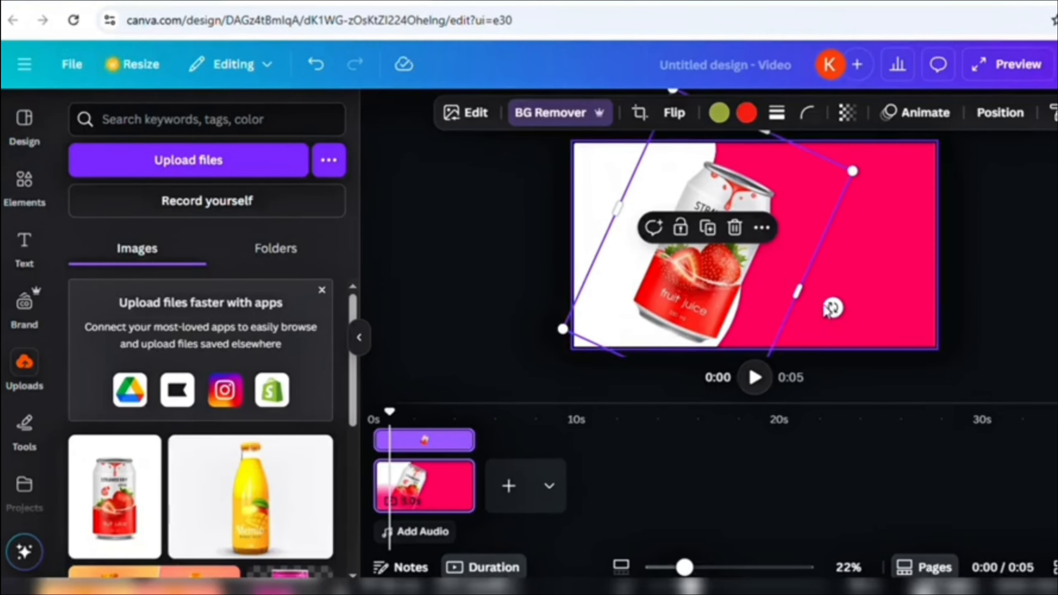
{"action": "left_click_drag", "start_coordinate": [839, 310], "coordinate": [848, 318]}
{"action": "left_click_drag", "start_coordinate": [724, 256], "coordinate": [733, 268]}
- Search Elements for 'strawberry' and place a shrunken strawberry graphic over the can's base
{"action": "left_click", "coordinate": [727, 257]}
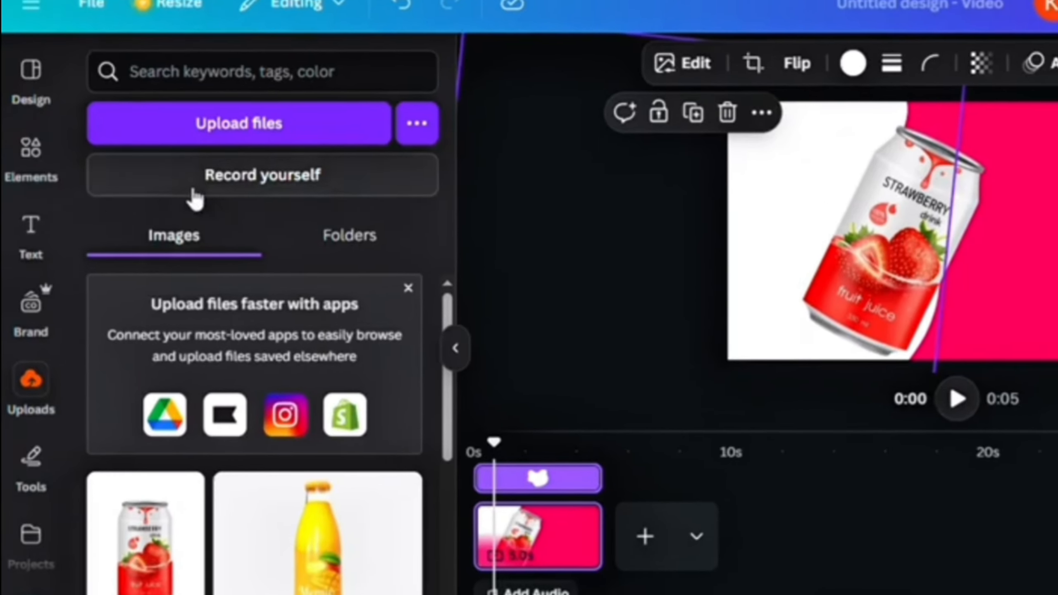
{"action": "left_click", "coordinate": [41, 180]}
{"action": "left_click", "coordinate": [378, 71]}
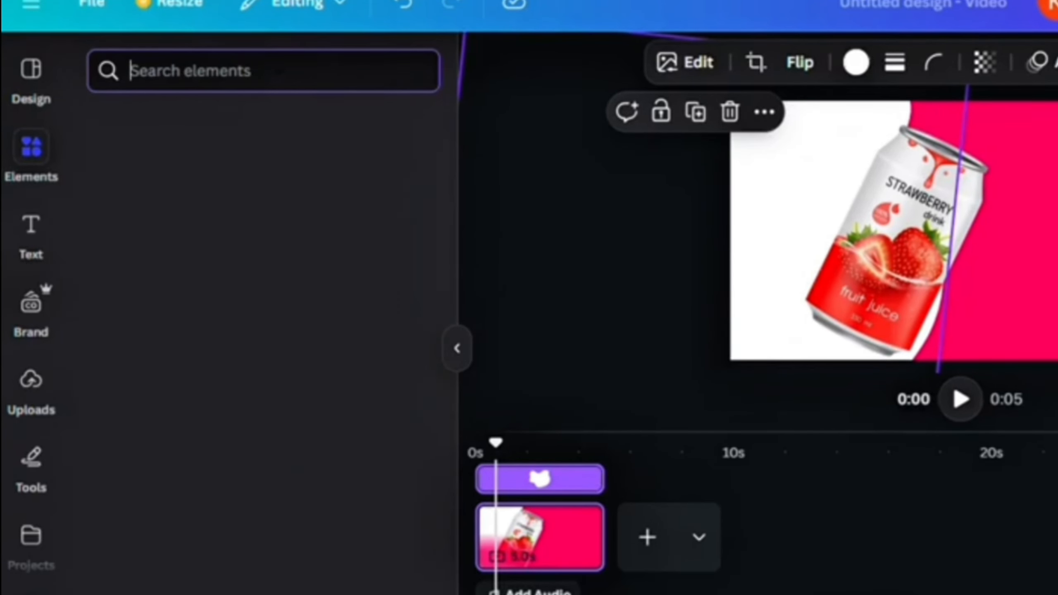
{"action": "type", "text": "strawberry"}
{"action": "key", "text": "Return"}
{"action": "left_click_drag", "start_coordinate": [319, 295], "coordinate": [1057, 225]}
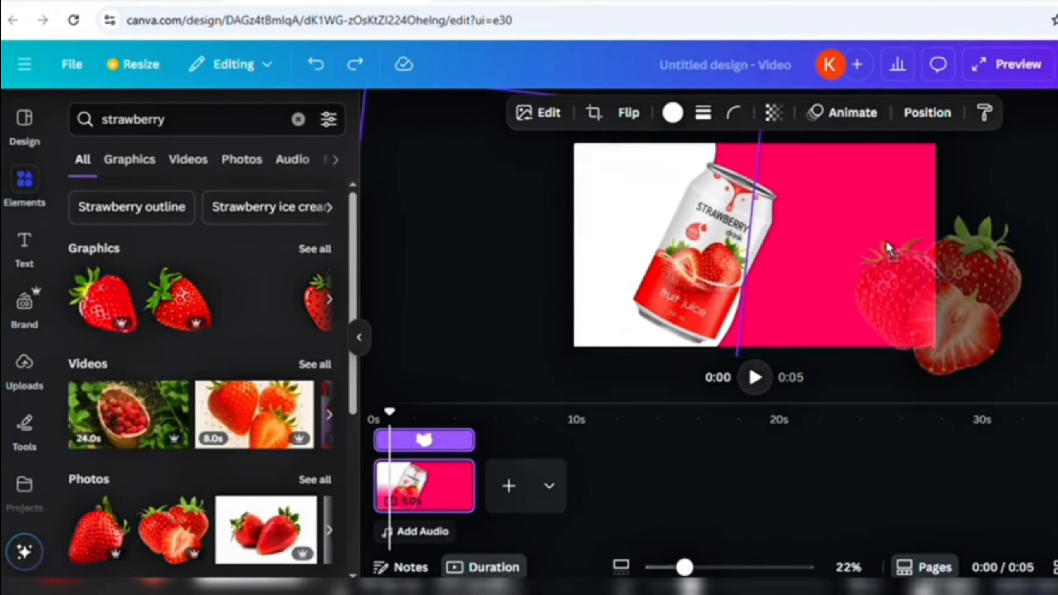
{"action": "left_click_drag", "start_coordinate": [886, 239], "coordinate": [744, 223]}
{"action": "left_click_drag", "start_coordinate": [708, 191], "coordinate": [758, 234]}
{"action": "left_click_drag", "start_coordinate": [808, 290], "coordinate": [713, 304]}
- Move the strawberry layer just beneath the can in the layers list and fine-tune its position
{"action": "right_click", "coordinate": [707, 276]}
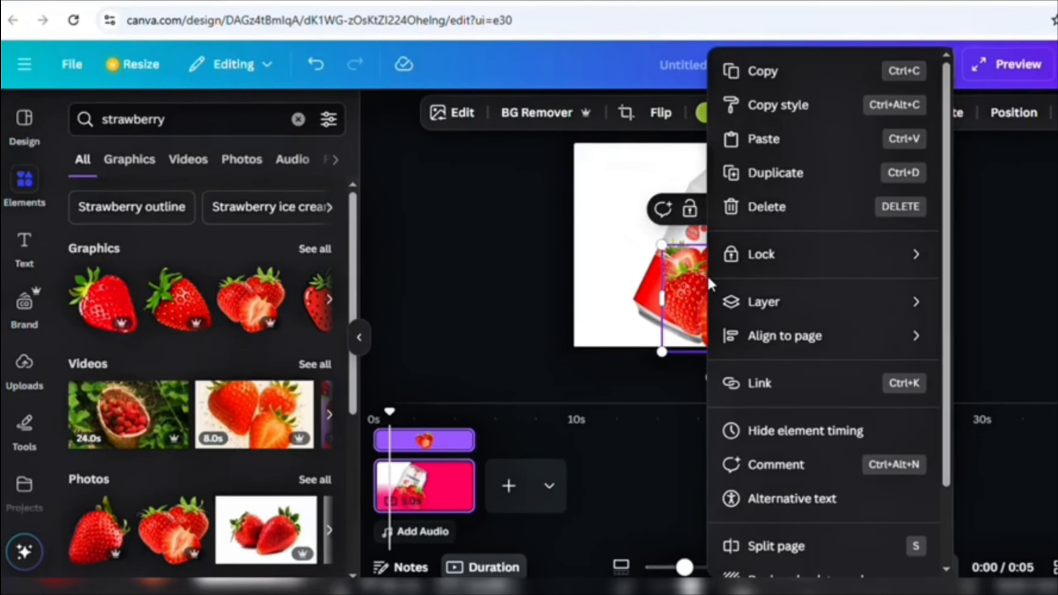
{"action": "mouse_move", "coordinate": [810, 315]}
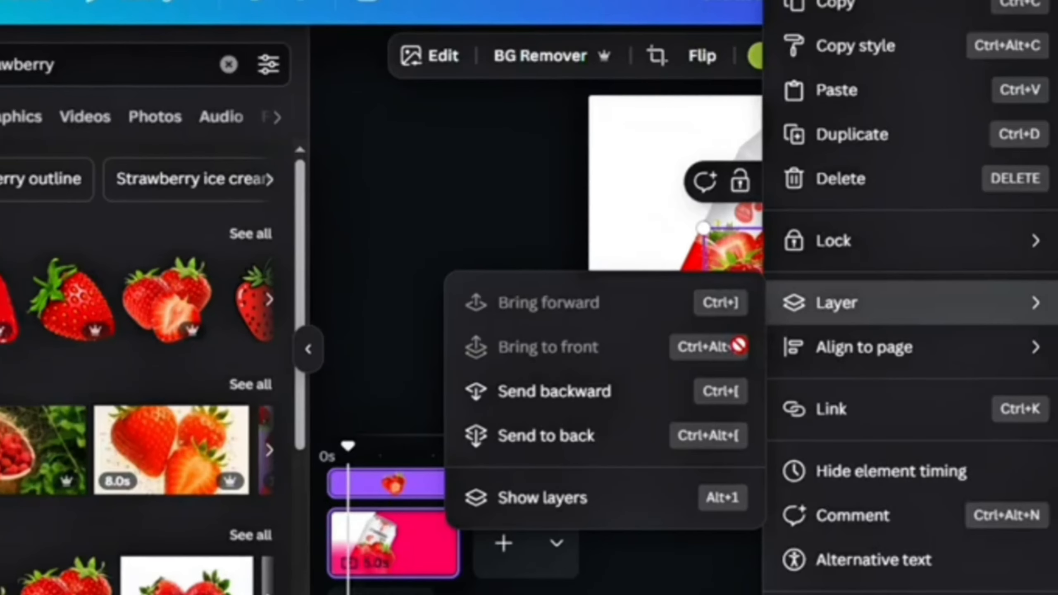
{"action": "left_click", "coordinate": [583, 450]}
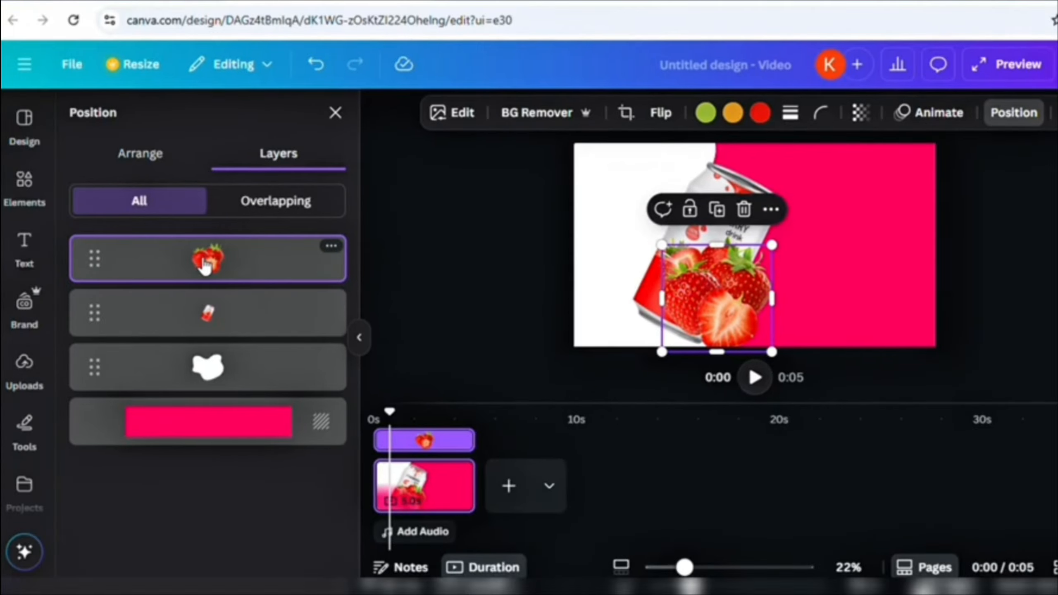
{"action": "left_click_drag", "start_coordinate": [204, 267], "coordinate": [209, 317]}
{"action": "left_click_drag", "start_coordinate": [223, 257], "coordinate": [223, 333]}
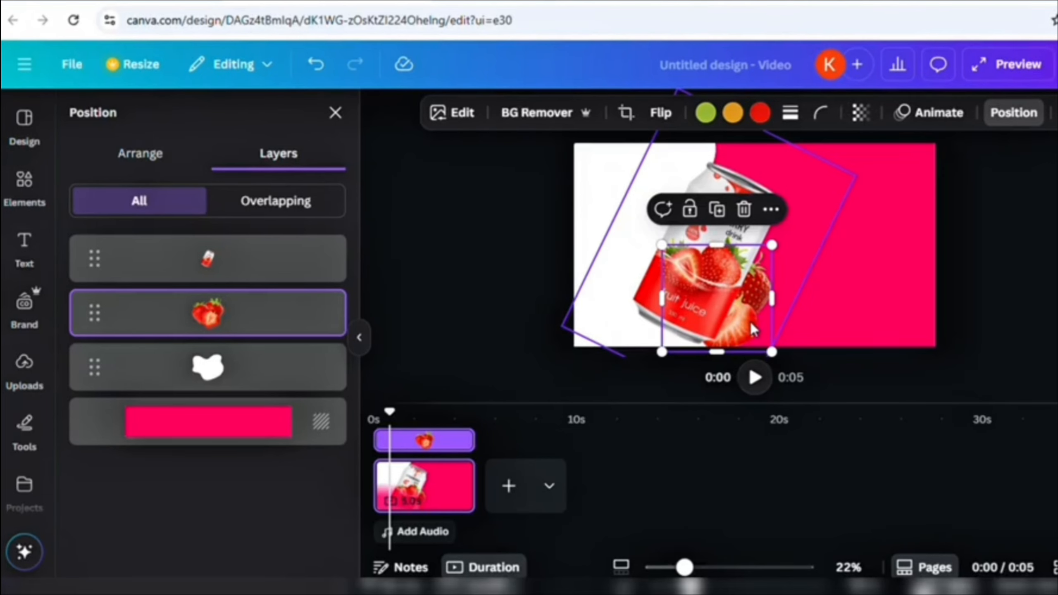
{"action": "left_click_drag", "start_coordinate": [751, 324], "coordinate": [765, 331]}
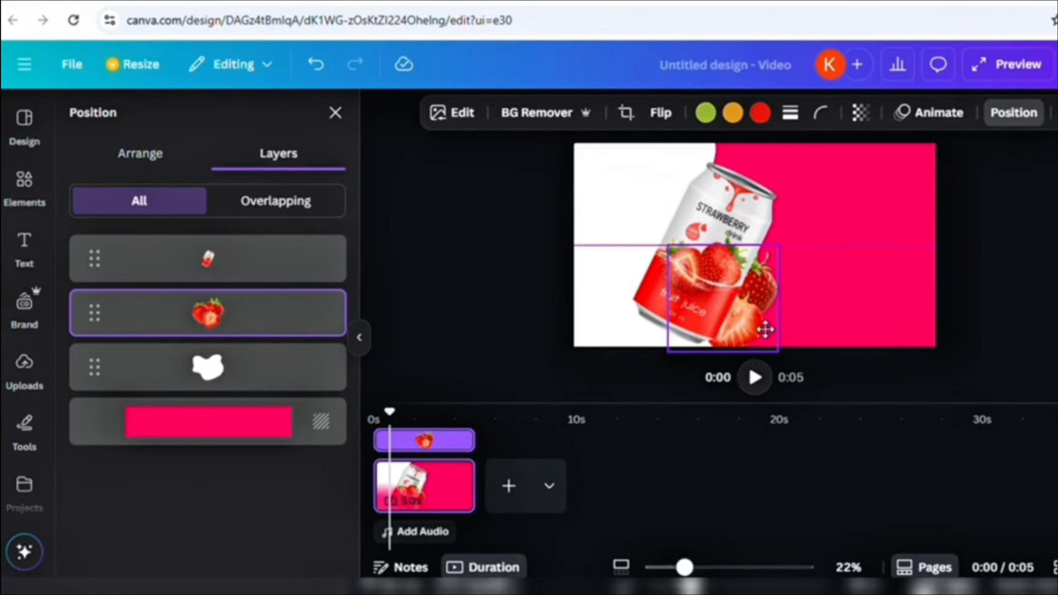
{"action": "left_click_drag", "start_coordinate": [758, 324], "coordinate": [758, 324]}
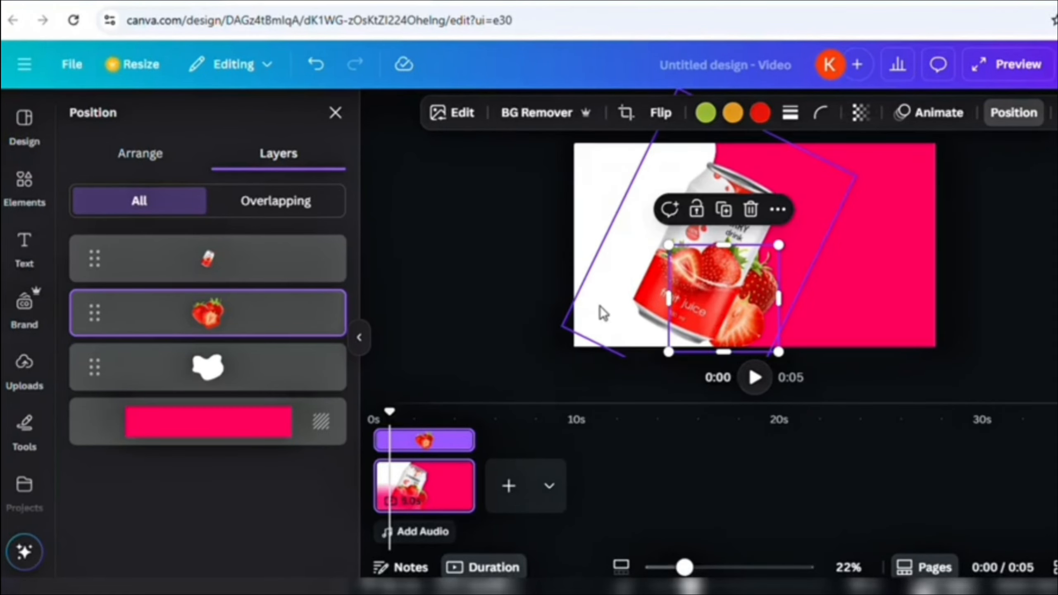
{"action": "left_click", "coordinate": [459, 315]}
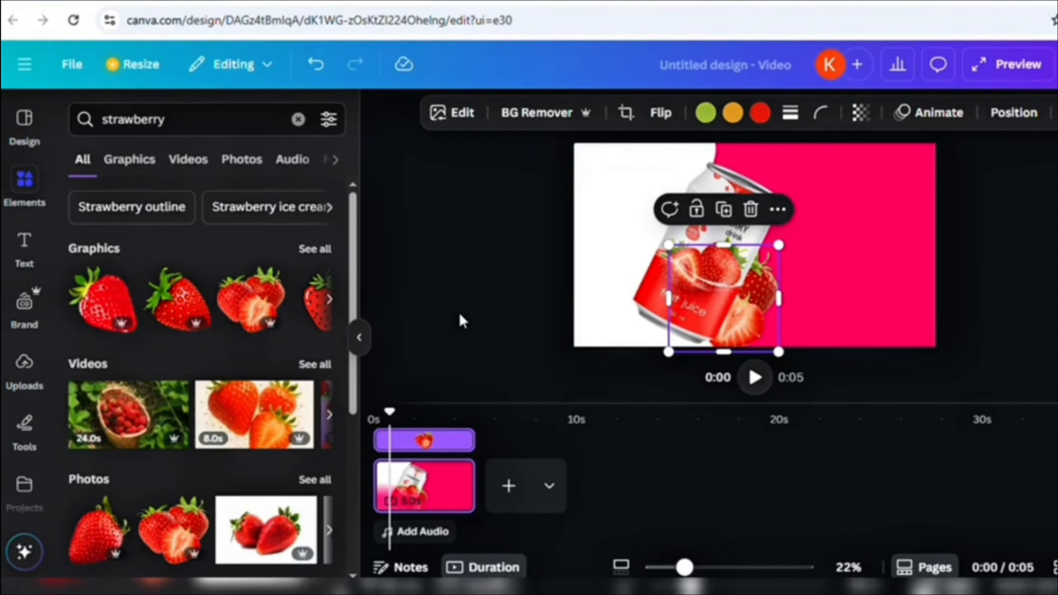
- Duplicate the white blob from the layers list
{"action": "left_click", "coordinate": [460, 314]}
{"action": "right_click", "coordinate": [760, 283]}
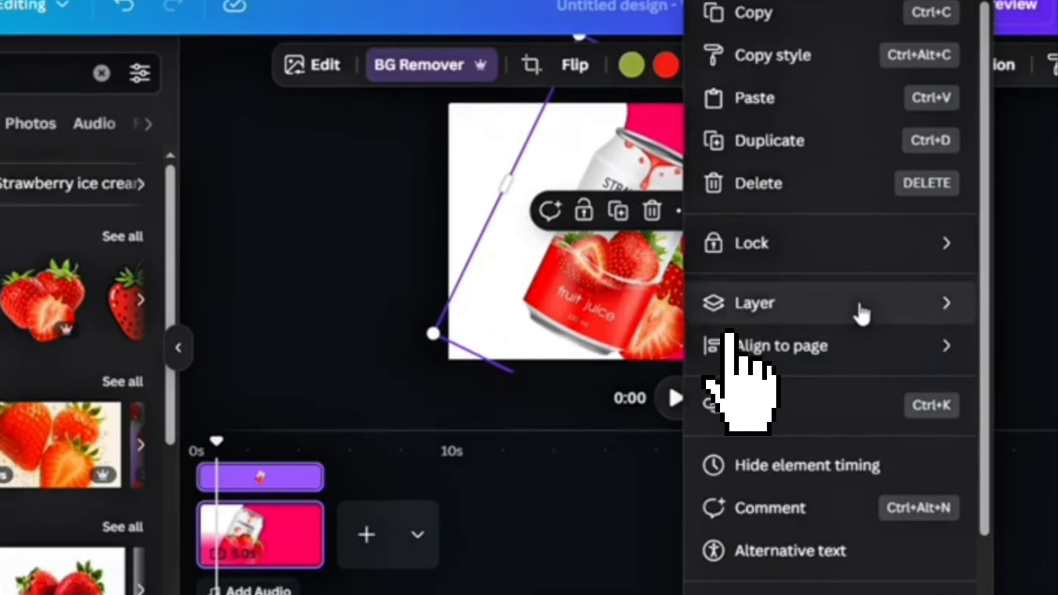
{"action": "mouse_move", "coordinate": [861, 314]}
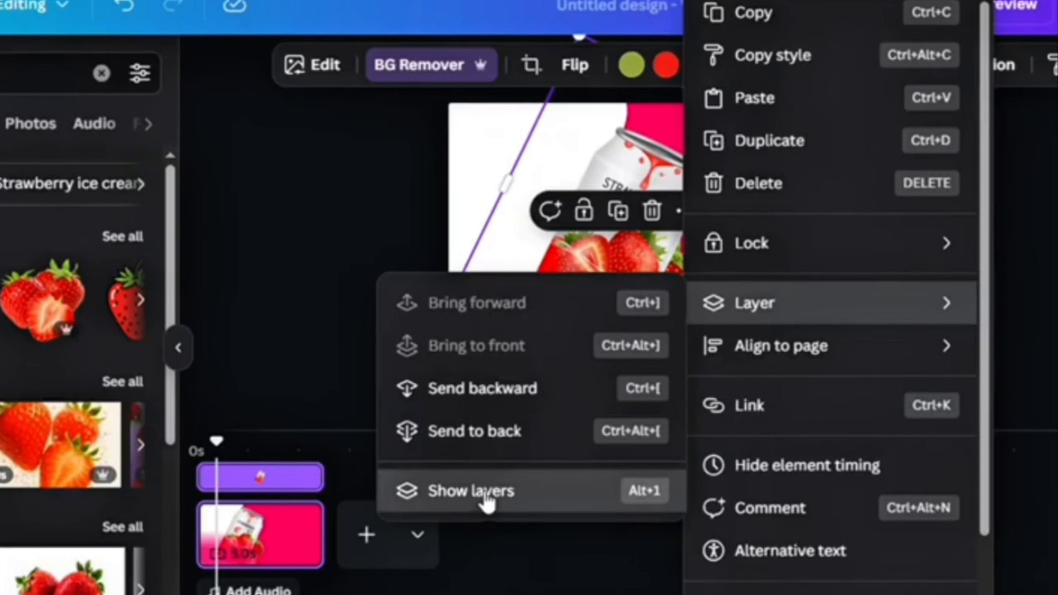
{"action": "left_click", "coordinate": [484, 495]}
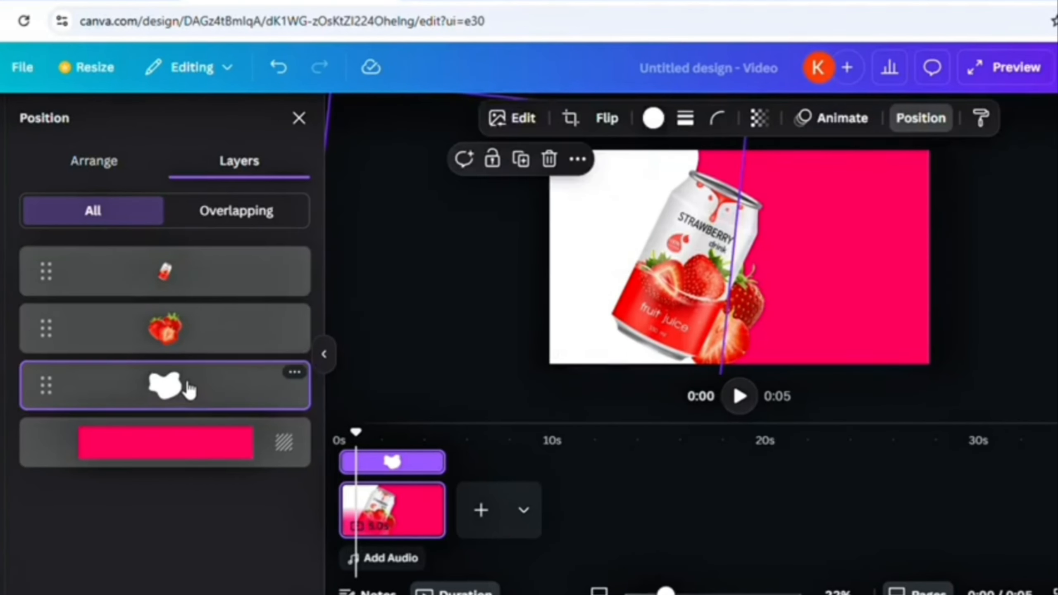
{"action": "right_click", "coordinate": [188, 390]}
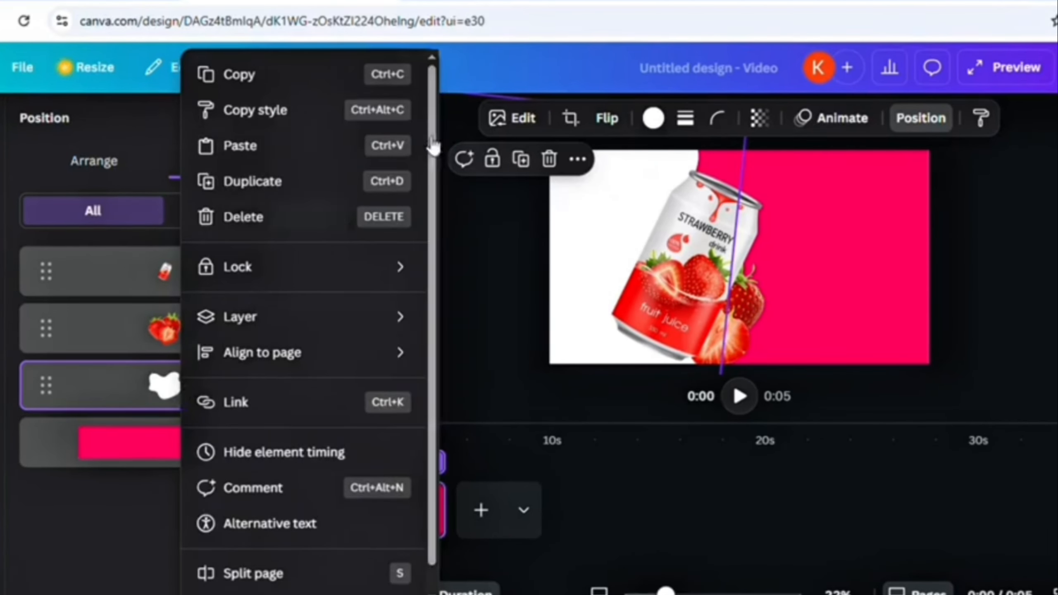
{"action": "left_click", "coordinate": [319, 196]}
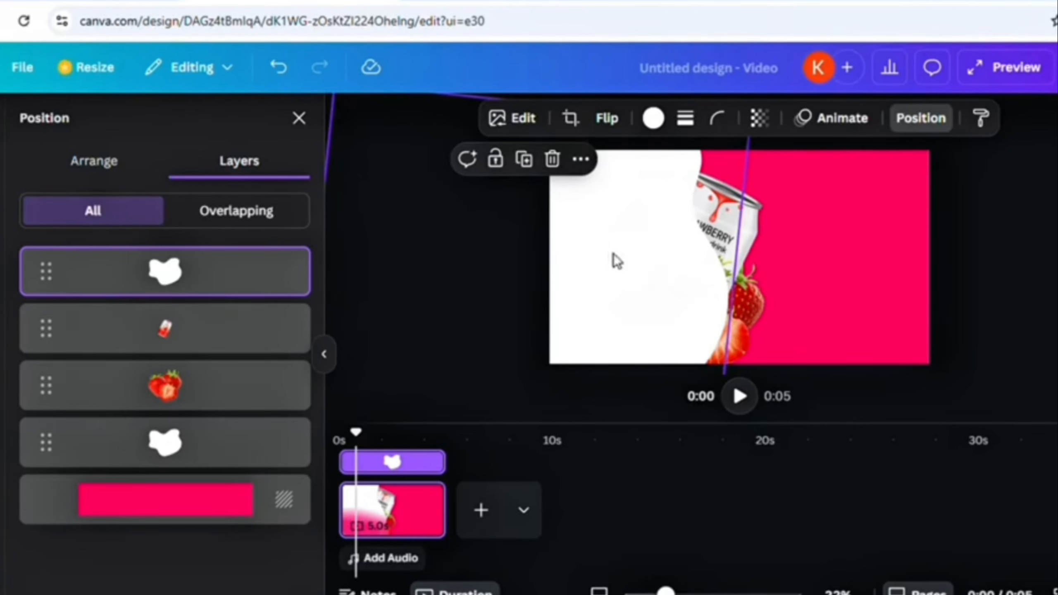
{"action": "mouse_move", "coordinate": [616, 261]}
{"action": "left_mouse_down"}
{"action": "mouse_move", "coordinate": [599, 265]}
{"action": "mouse_move", "coordinate": [623, 263]}
{"action": "left_mouse_up"}
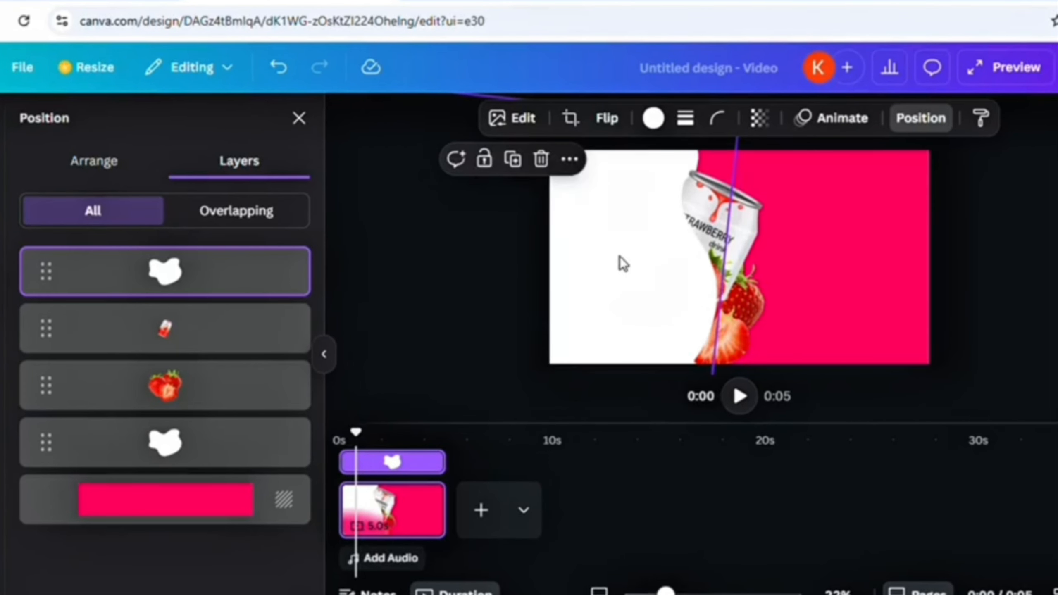
- Colour the copied blob pink and shift it left, leaving a thin white curve beside the can
{"action": "left_click", "coordinate": [653, 118]}
{"action": "left_click", "coordinate": [77, 249]}
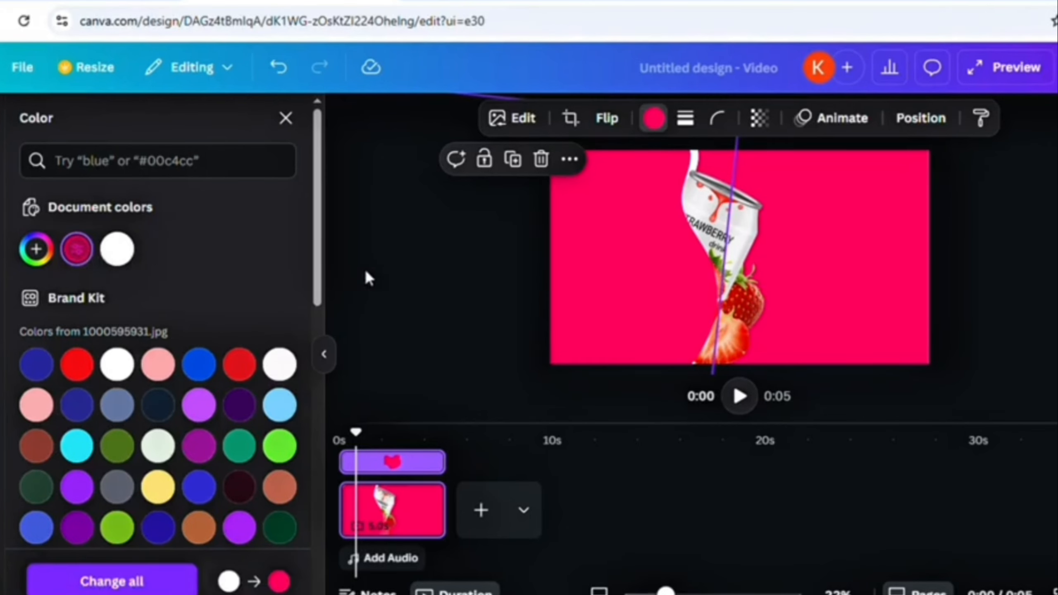
{"action": "left_click", "coordinate": [589, 262]}
{"action": "left_click_drag", "start_coordinate": [591, 262], "coordinate": [540, 267]}
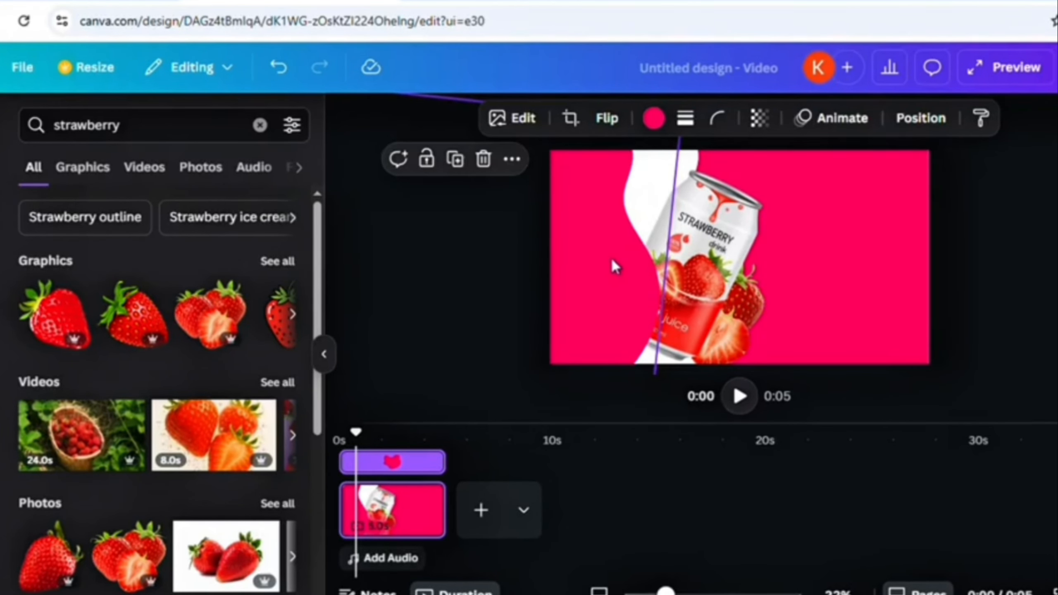
{"action": "left_click_drag", "start_coordinate": [610, 257], "coordinate": [622, 267]}
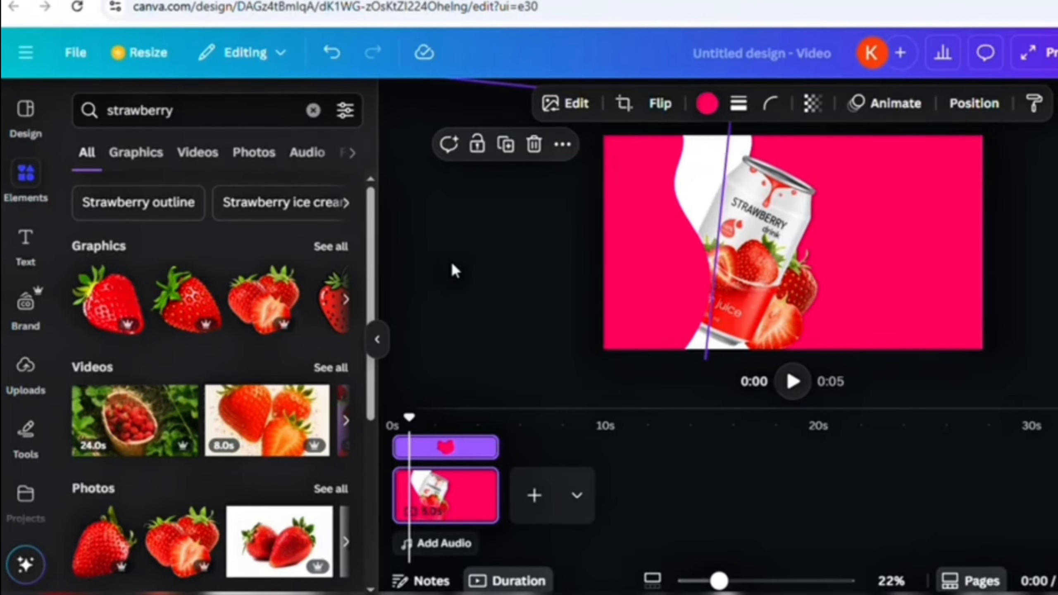
- Add a heading reading 'STRAWBARRY'
{"action": "left_click", "coordinate": [451, 261]}
{"action": "left_click", "coordinate": [25, 246]}
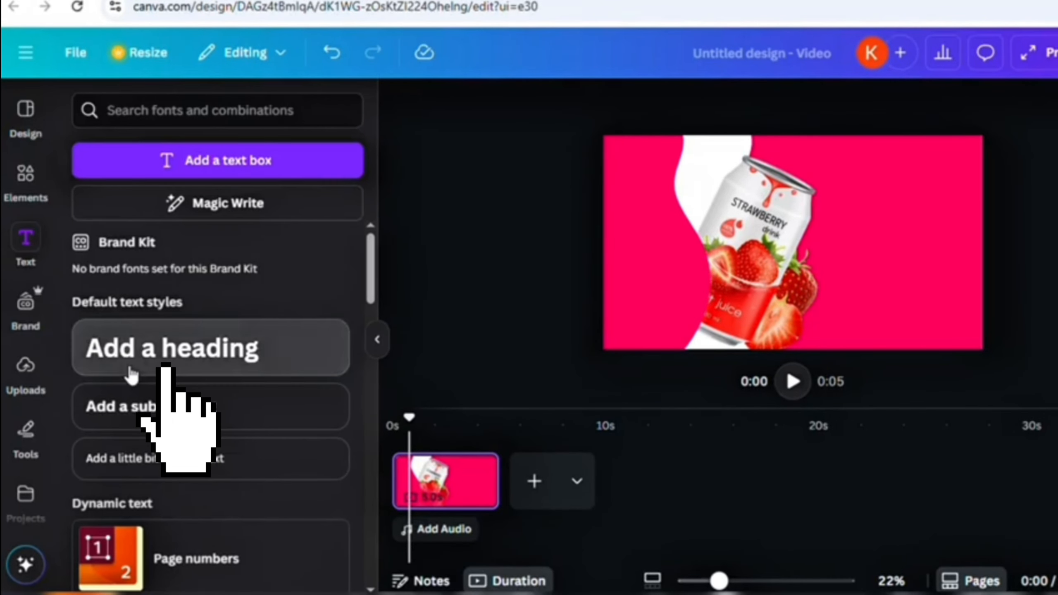
{"action": "left_click", "coordinate": [175, 352]}
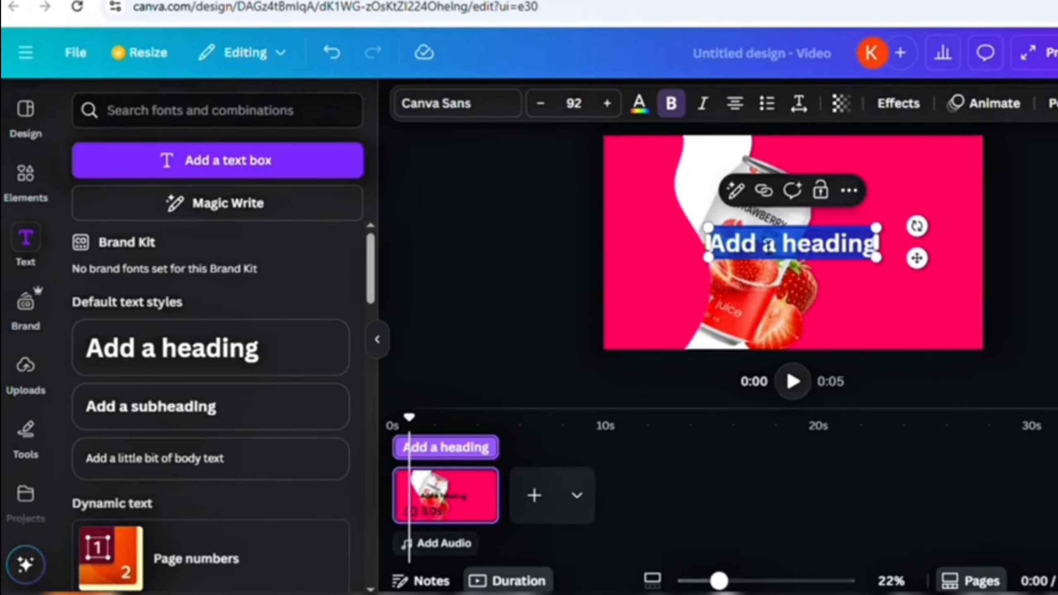
{"action": "type", "text": "STA"}
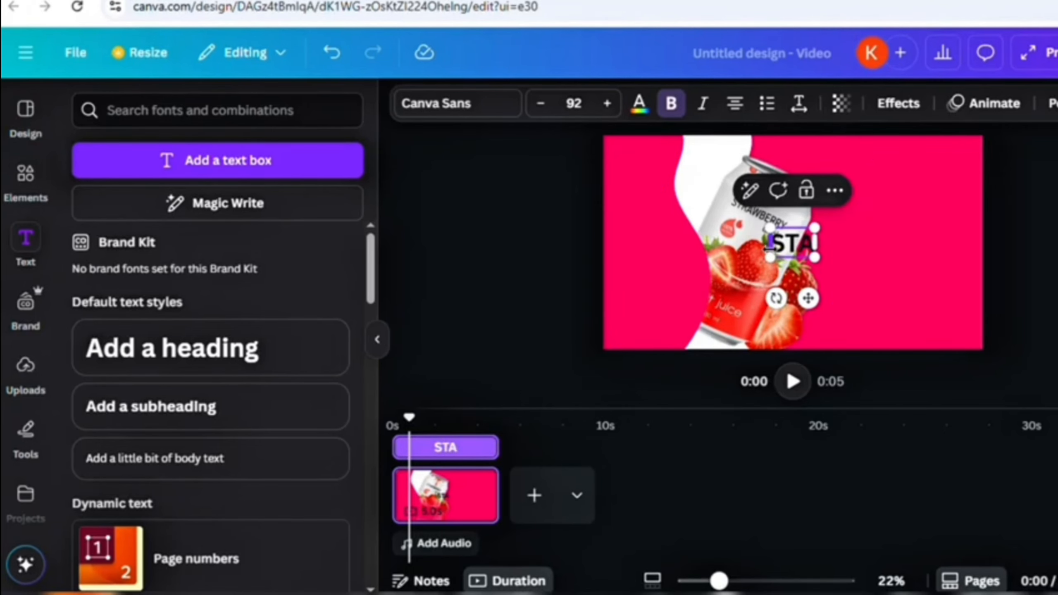
{"action": "key", "text": "BackSpace"}
{"action": "type", "text": "RABA"}
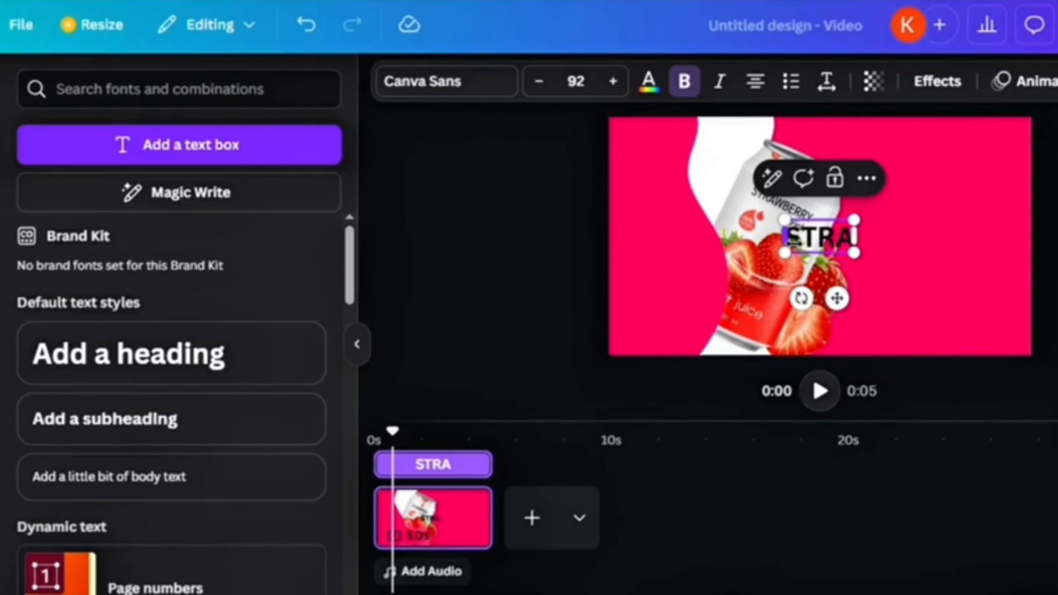
{"action": "type", "text": "RRY"}
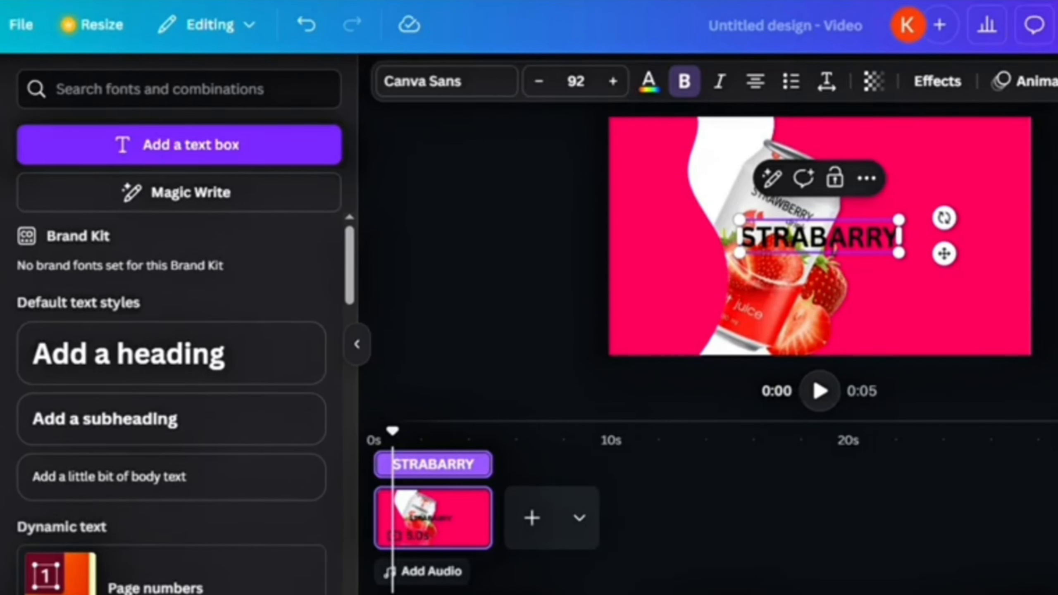
{"action": "key", "text": "Left"}
{"action": "key", "text": "Left"}
{"action": "key", "text": "Left"}
{"action": "key", "text": "Left"}
{"action": "key", "text": "Left"}
{"action": "type", "text": "w"}
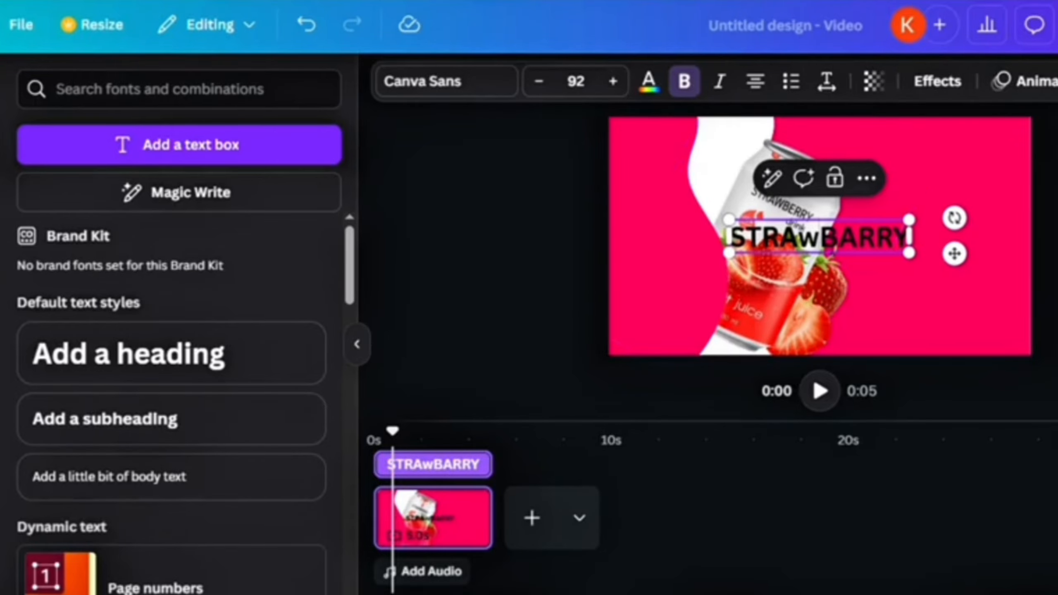
{"action": "key", "text": "BackSpace"}
{"action": "type", "text": "W"}
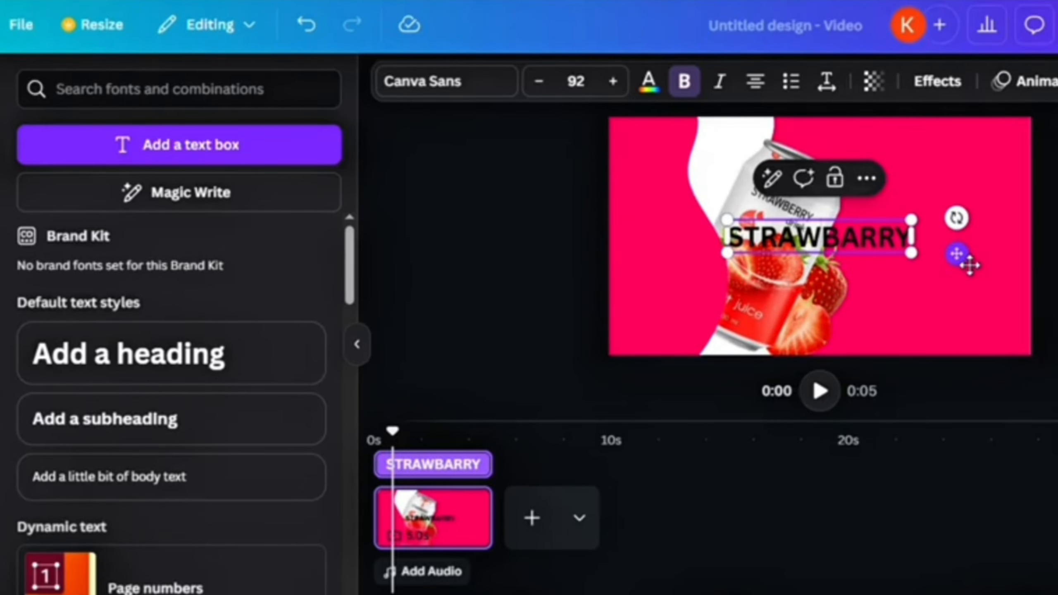
- Set STRAWBARRY to Agency FB Bold at size 129, placed on the page's right side
{"action": "left_click_drag", "start_coordinate": [970, 264], "coordinate": [1056, 240]}
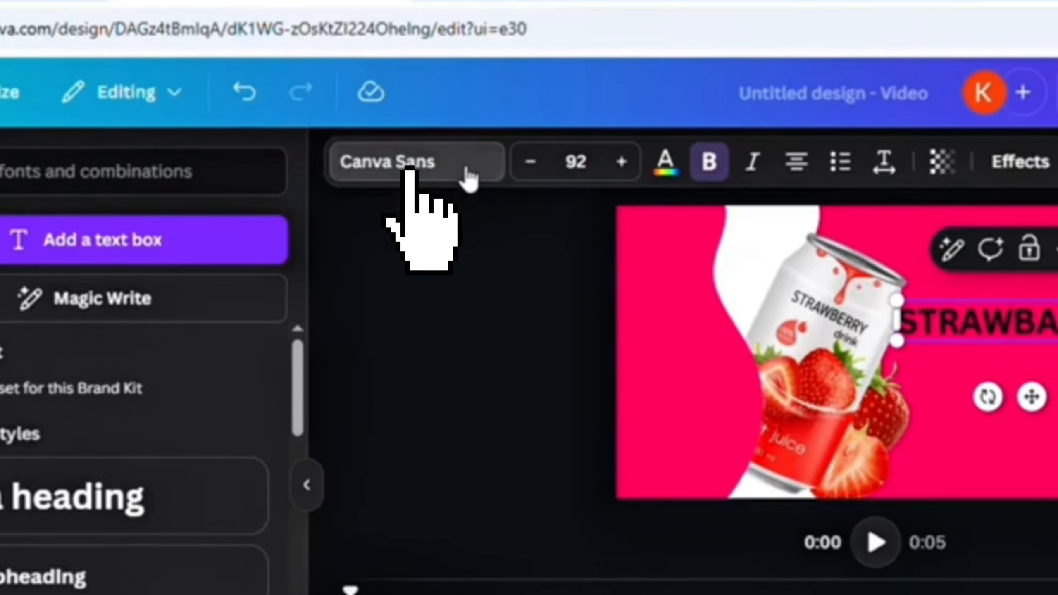
{"action": "left_click", "coordinate": [447, 81]}
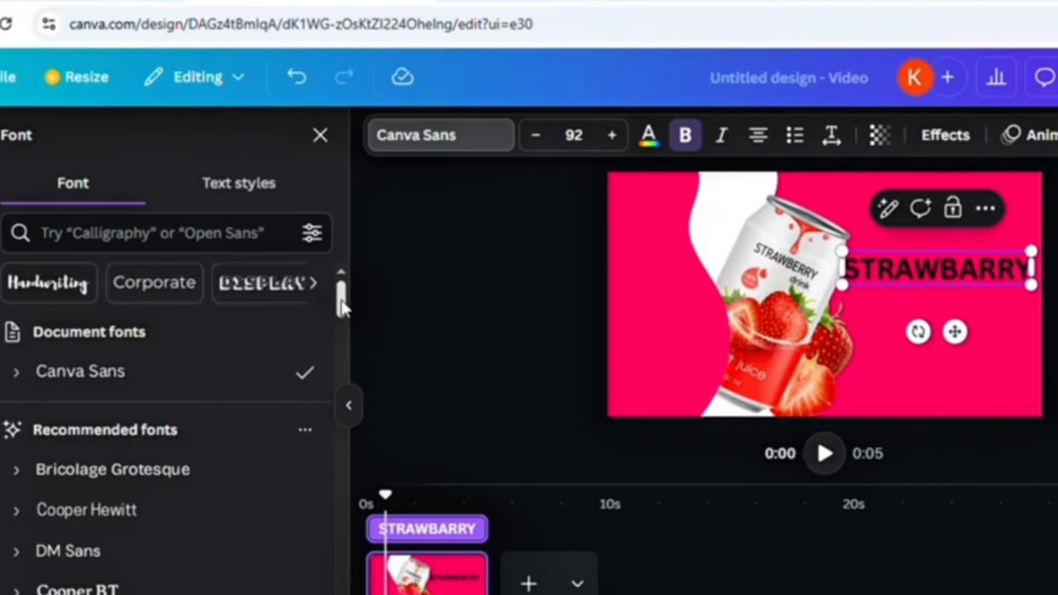
{"action": "left_click_drag", "start_coordinate": [319, 338], "coordinate": [300, 472]}
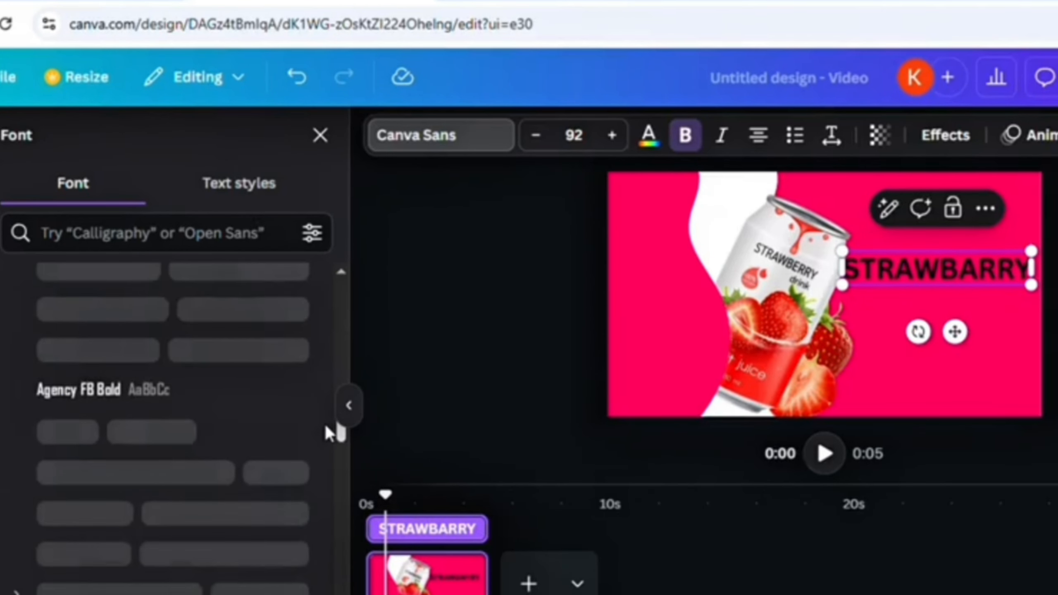
{"action": "left_click", "coordinate": [146, 402]}
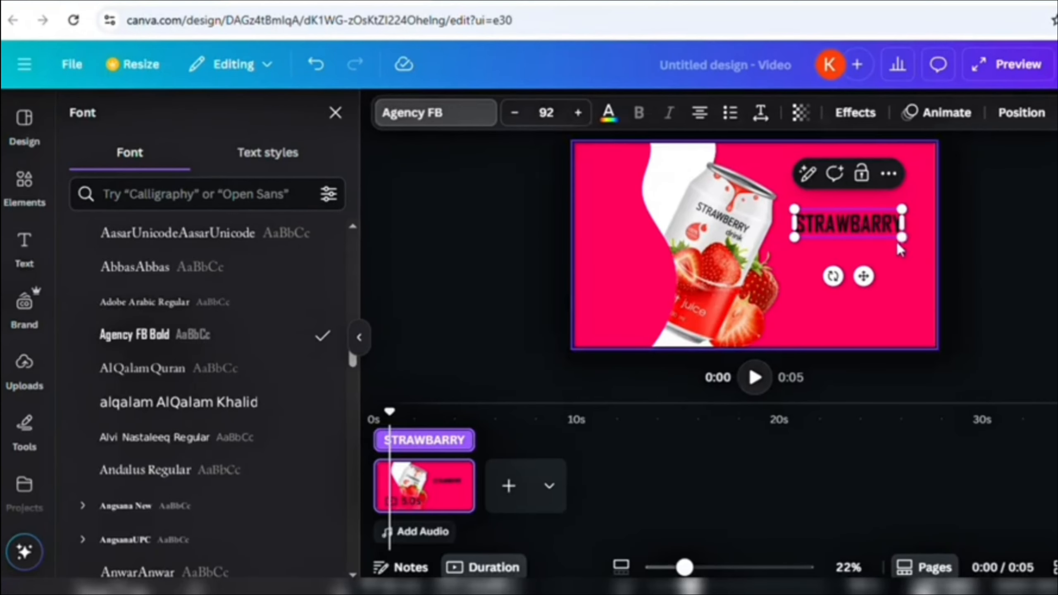
{"action": "left_click_drag", "start_coordinate": [898, 245], "coordinate": [957, 251]}
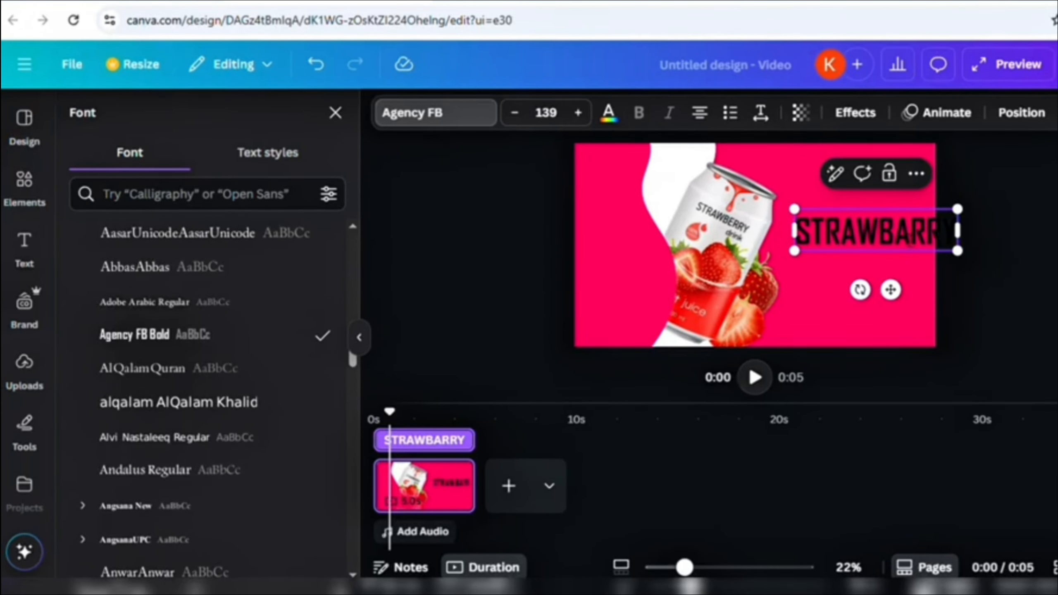
{"action": "left_click_drag", "start_coordinate": [890, 289], "coordinate": [882, 284]}
{"action": "left_click_drag", "start_coordinate": [942, 249], "coordinate": [932, 247]}
{"action": "left_click_drag", "start_coordinate": [866, 279], "coordinate": [874, 303]}
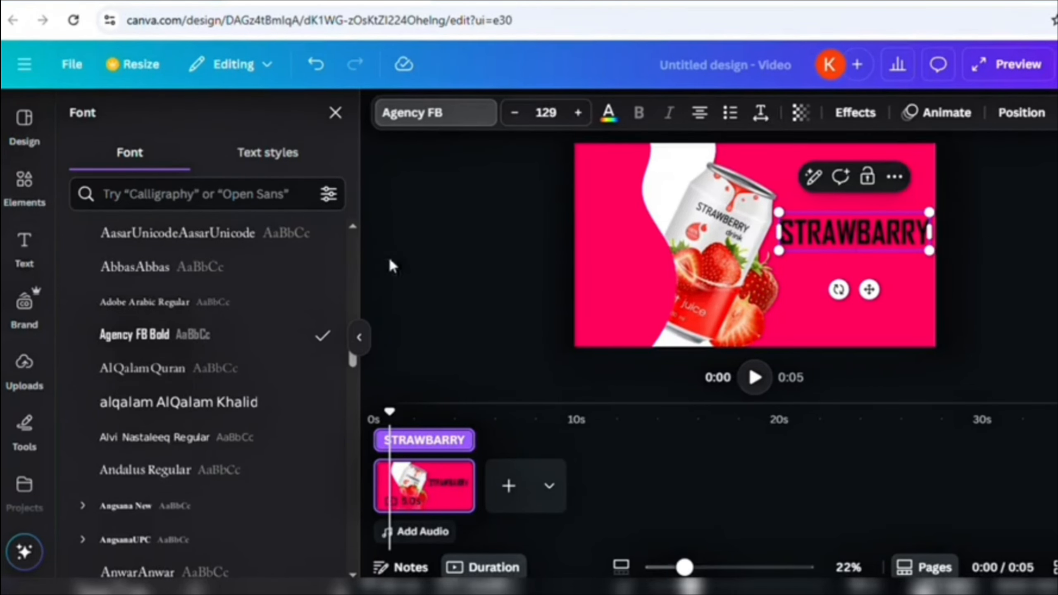
- Add a second heading reading 'Juice'
{"action": "left_click", "coordinate": [29, 252]}
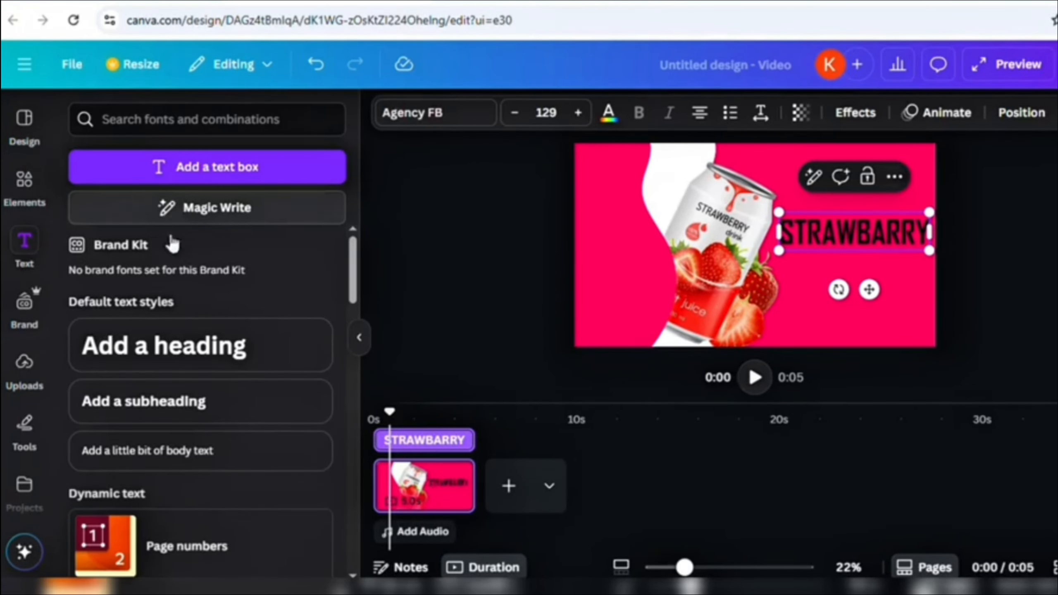
{"action": "left_click", "coordinate": [173, 359]}
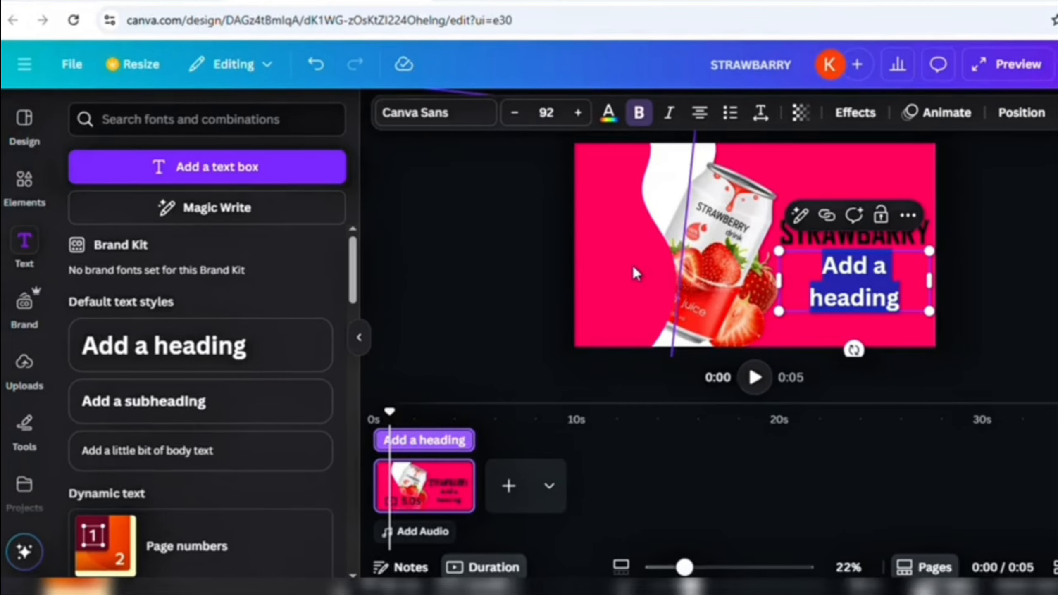
{"action": "type", "text": "Juice"}
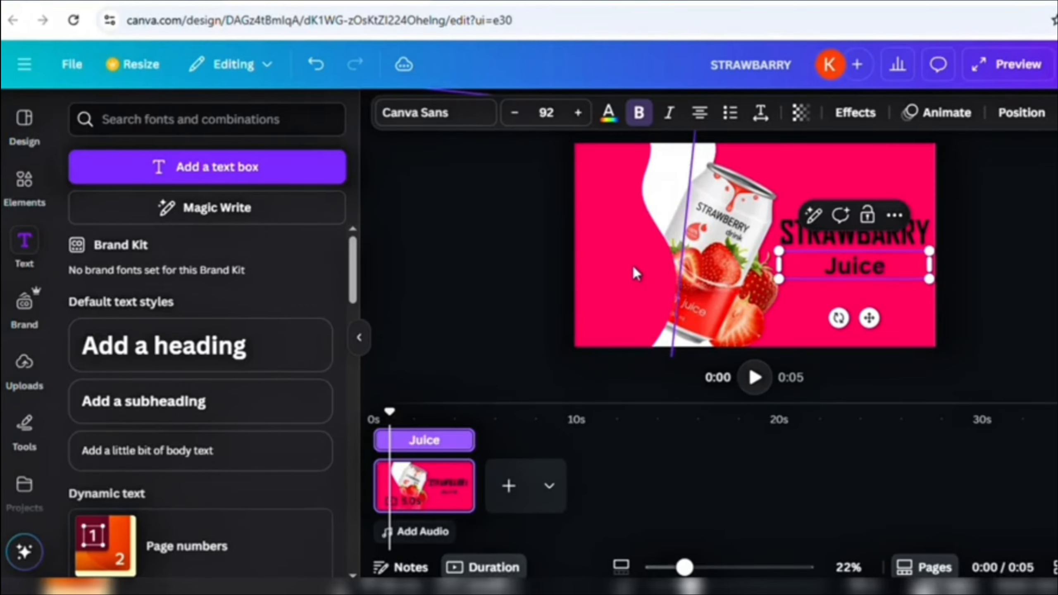
- Place Juice under STRAWBARRY and colour the STRAWBARRY text white
{"action": "left_click_drag", "start_coordinate": [873, 324], "coordinate": [872, 319]}
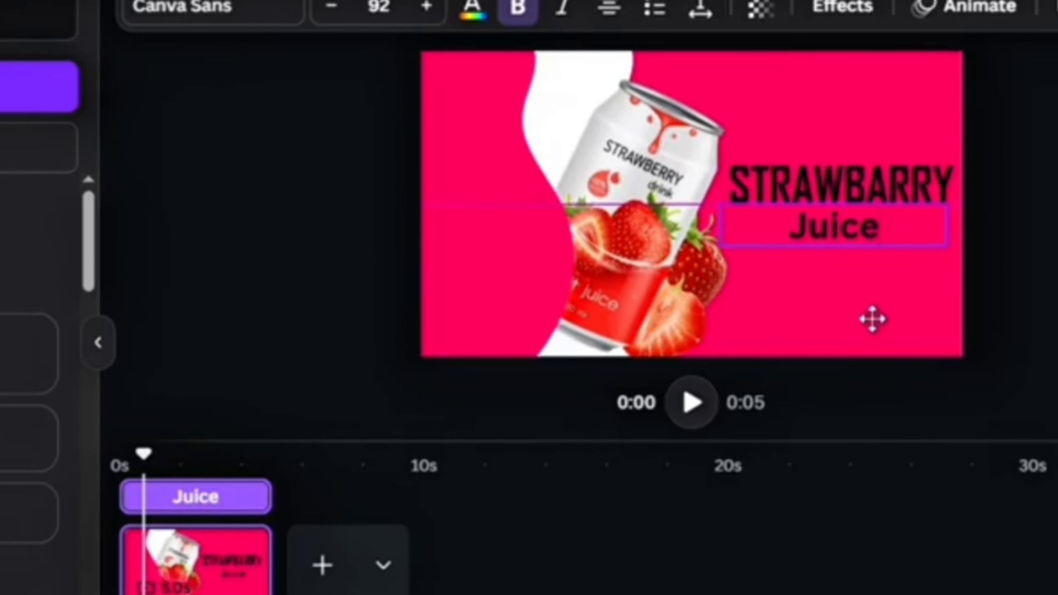
{"action": "left_click", "coordinate": [1022, 231]}
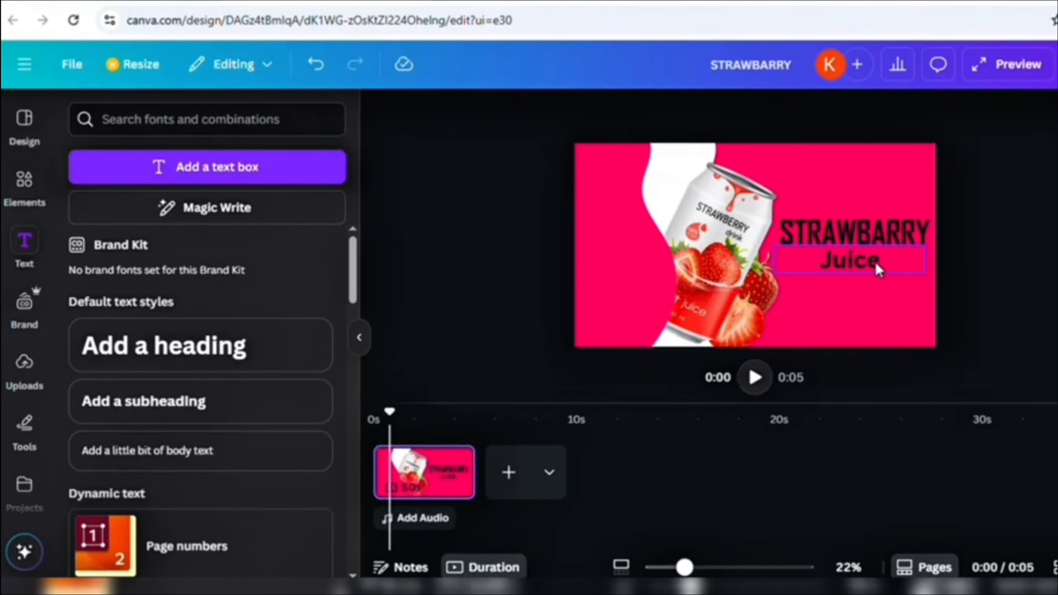
{"action": "left_click_drag", "start_coordinate": [881, 237], "coordinate": [883, 265]}
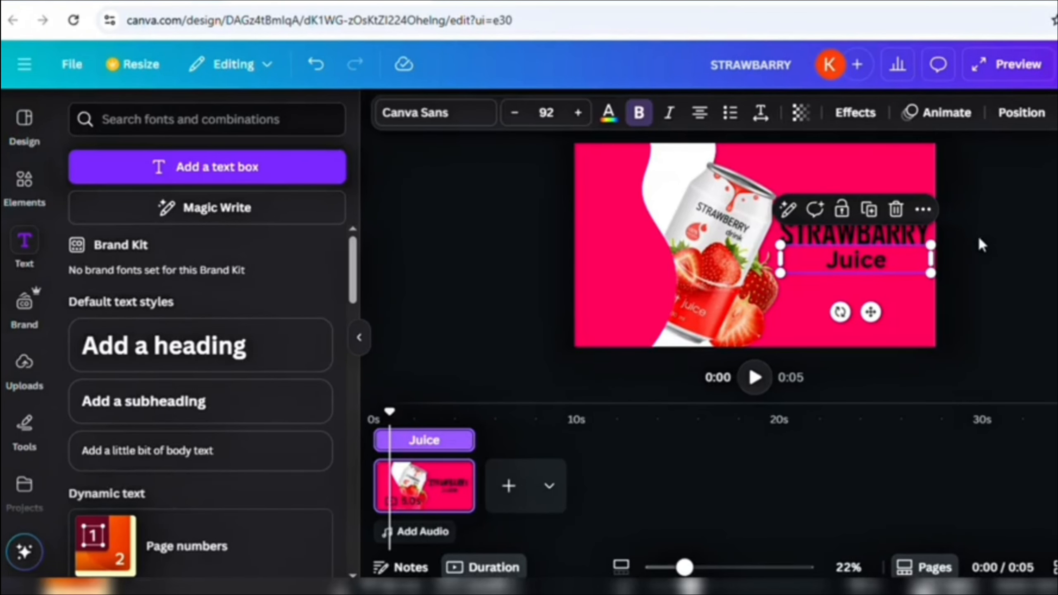
{"action": "left_click", "coordinate": [915, 236]}
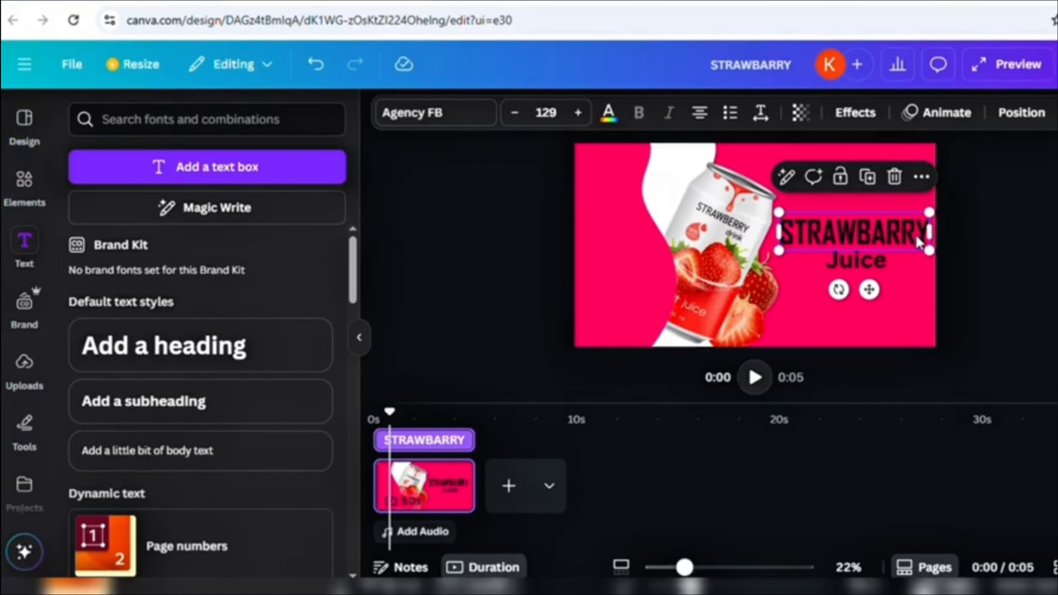
{"action": "left_click", "coordinate": [609, 113]}
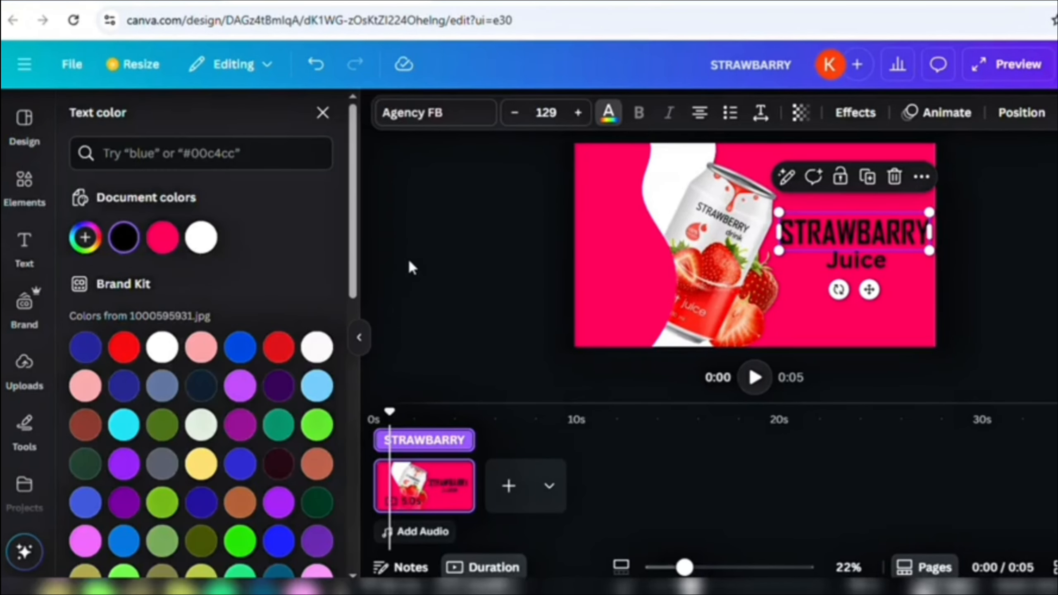
{"action": "left_click", "coordinate": [160, 348]}
- Colour the Juice text white and lower both text lines slightly
{"action": "left_click", "coordinate": [834, 262]}
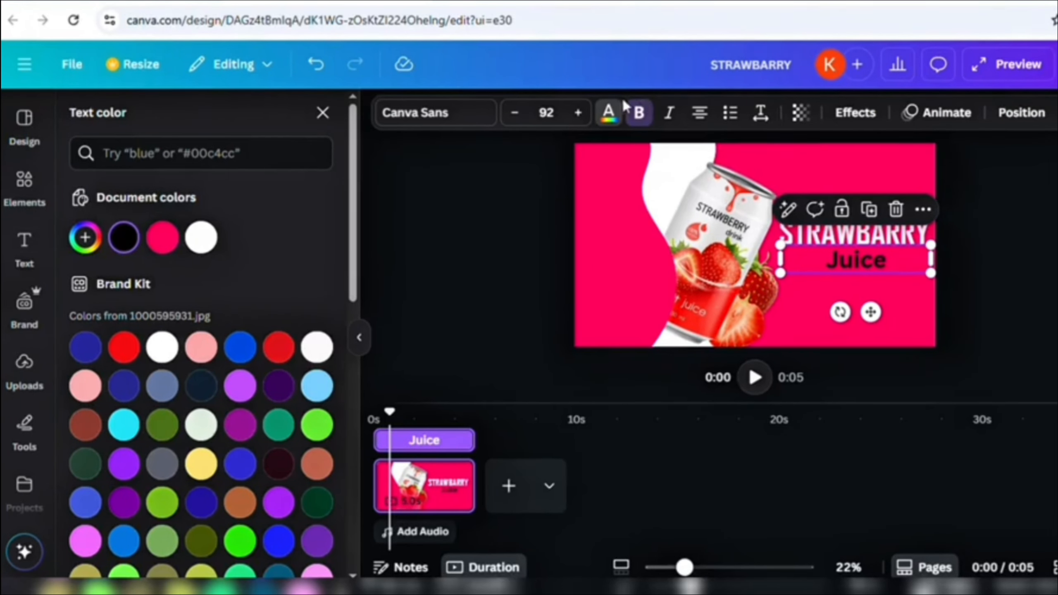
{"action": "left_click", "coordinate": [620, 111]}
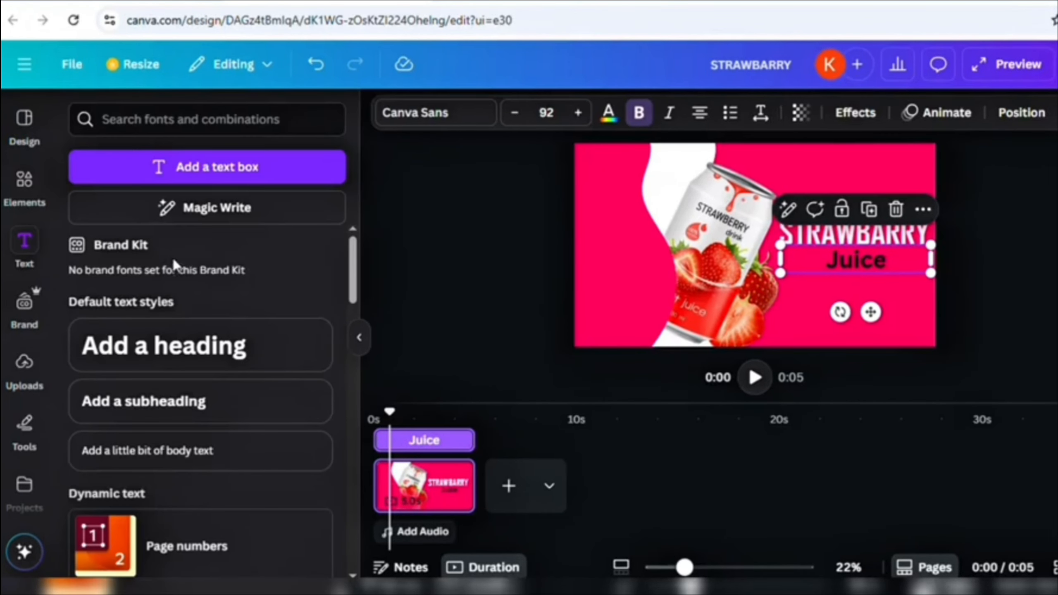
{"action": "left_click", "coordinate": [619, 111]}
{"action": "left_click", "coordinate": [162, 347]}
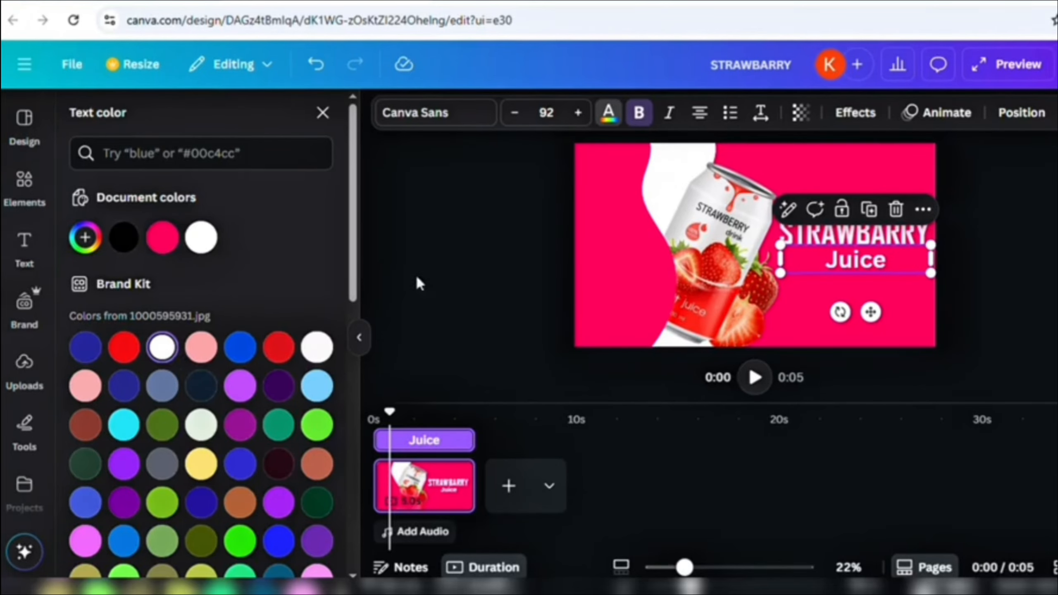
{"action": "left_click", "coordinate": [456, 264]}
{"action": "left_click", "coordinate": [456, 264]}
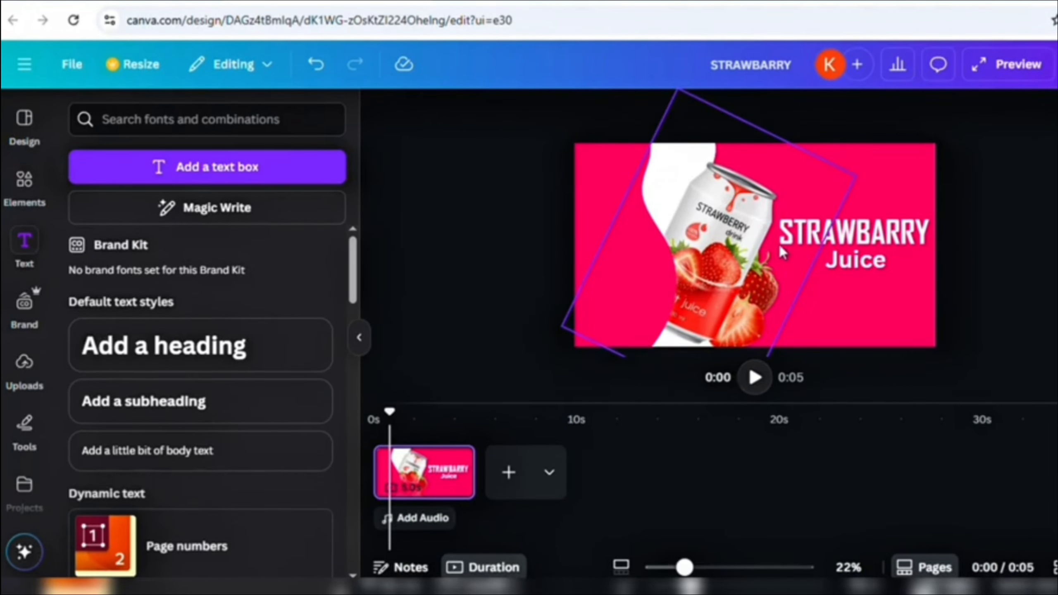
{"action": "mouse_move", "coordinate": [837, 266]}
{"action": "left_mouse_down"}
{"action": "mouse_move", "coordinate": [842, 273]}
{"action": "mouse_move", "coordinate": [851, 253]}
{"action": "left_mouse_up"}
- Duplicate the juice page from the timeline, giving two pages and a 10-second video
{"action": "left_click", "coordinate": [864, 261]}
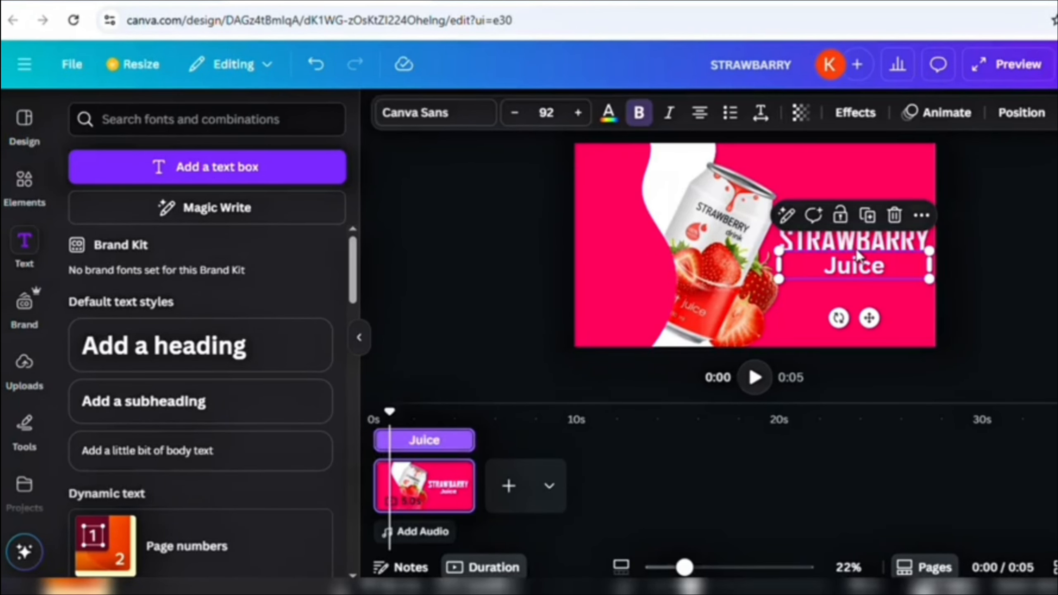
{"action": "right_click", "coordinate": [864, 260]}
{"action": "left_click", "coordinate": [909, 301]}
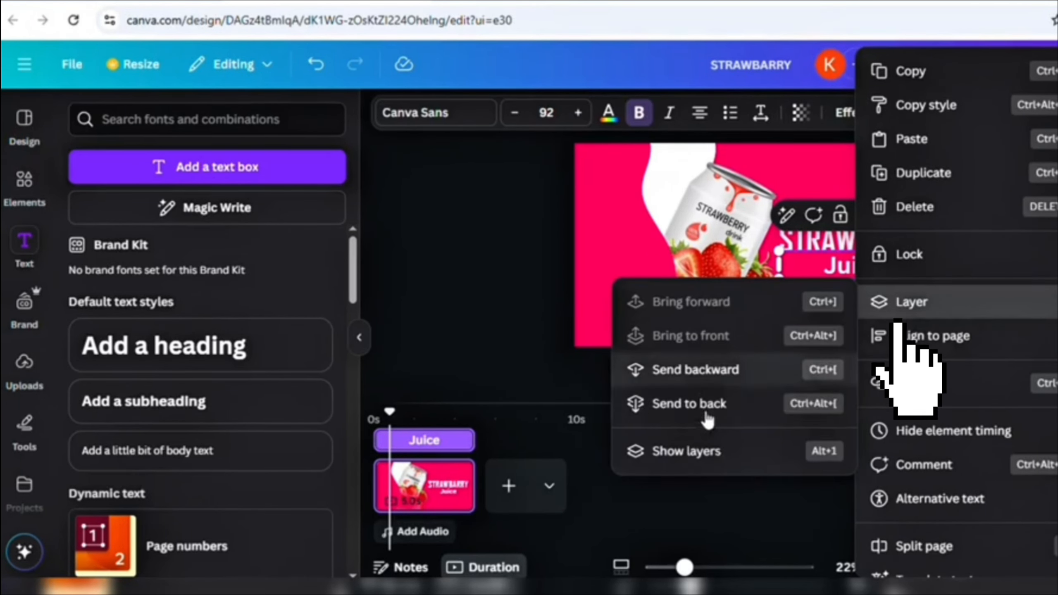
{"action": "left_click", "coordinate": [703, 450]}
{"action": "scroll", "coordinate": [356, 288], "scroll_direction": "down", "scroll_amount": 1}
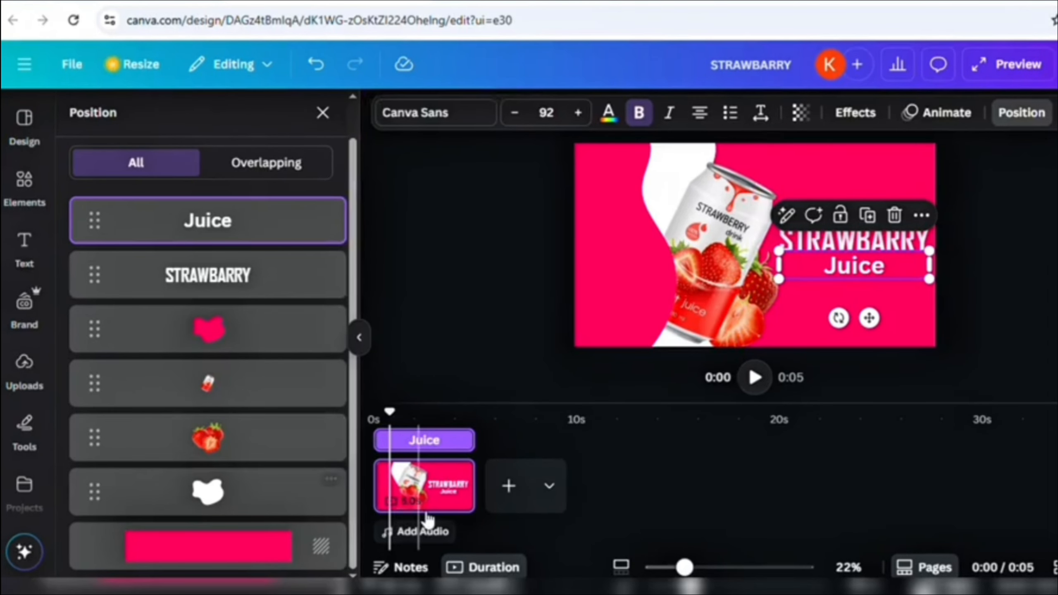
{"action": "right_click", "coordinate": [430, 487]}
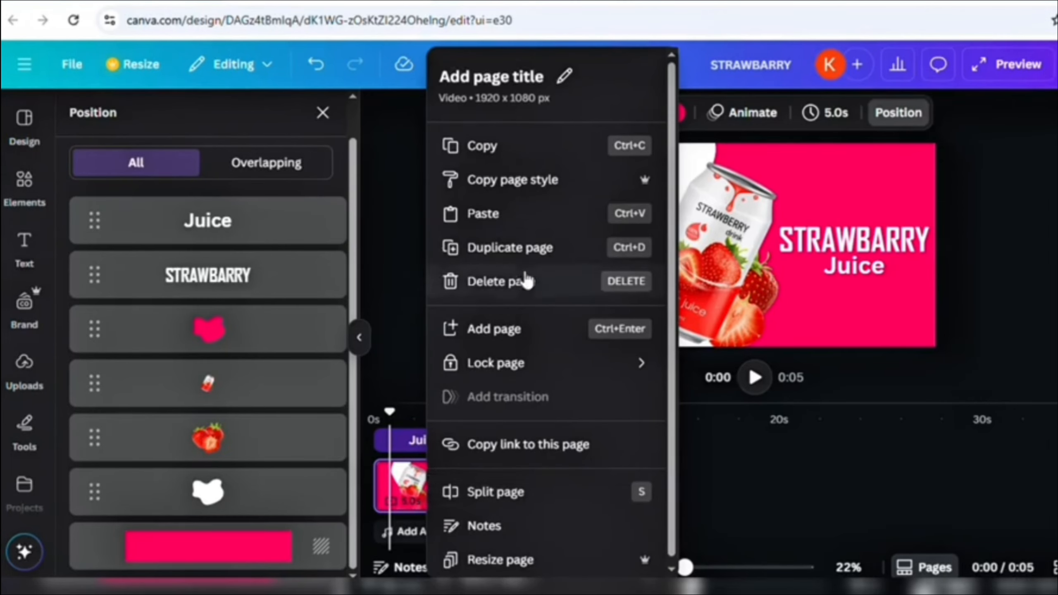
{"action": "left_click", "coordinate": [531, 256]}
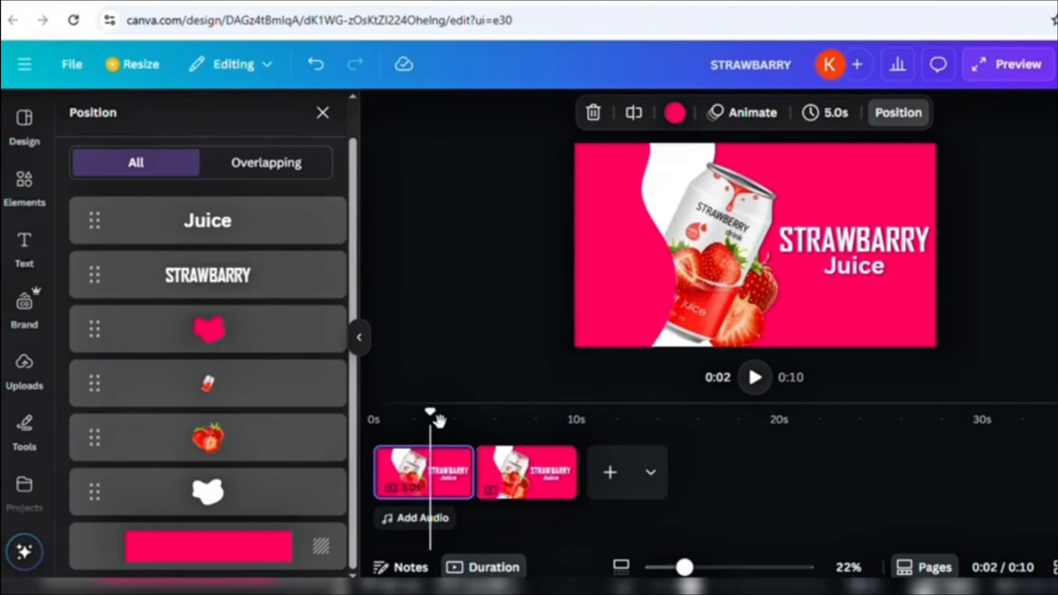
- On page one, straighten the can, shift it and the strawberries left, then slide the pink blob over them
{"action": "left_click", "coordinate": [241, 387]}
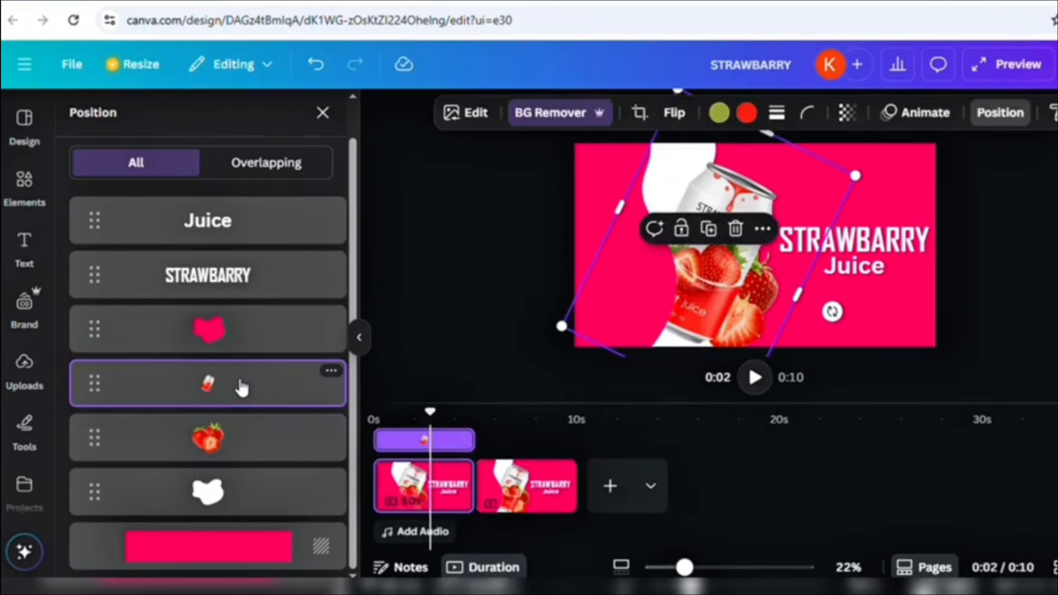
{"action": "left_click_drag", "start_coordinate": [833, 310], "coordinate": [827, 257]}
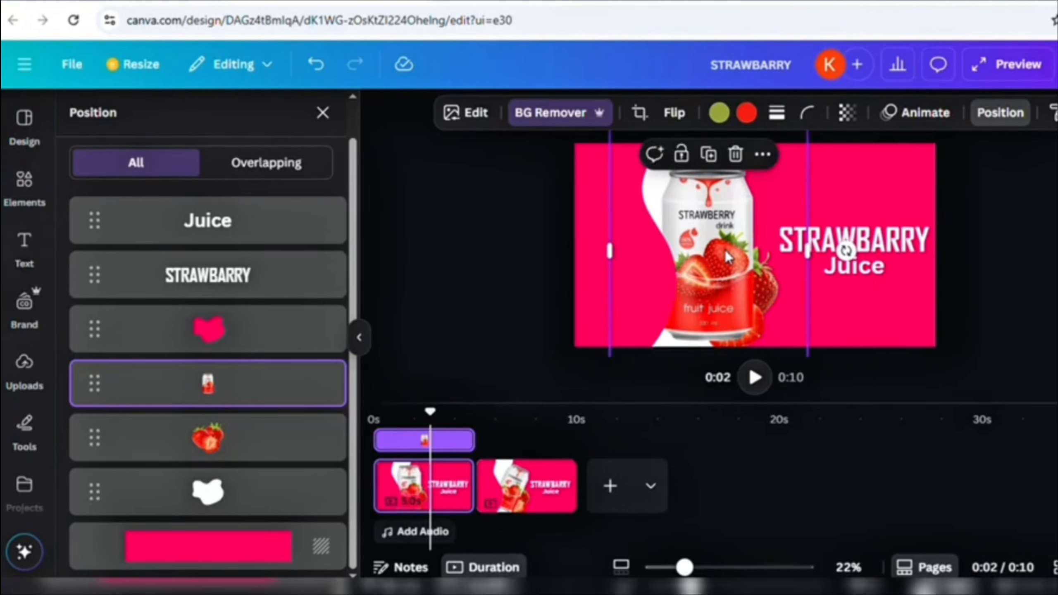
{"action": "left_click_drag", "start_coordinate": [727, 257], "coordinate": [672, 255]}
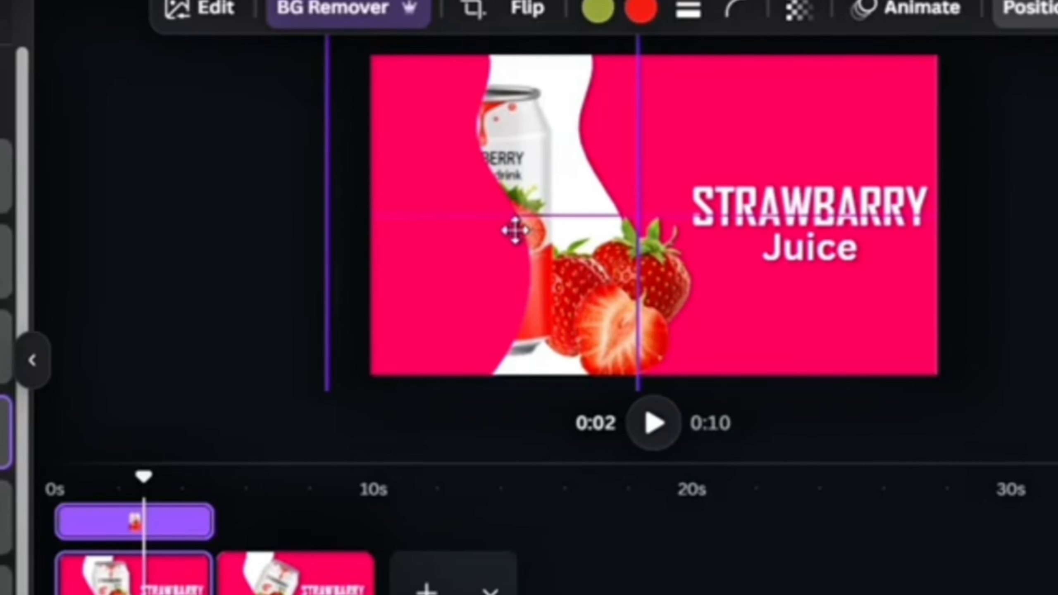
{"action": "left_click_drag", "start_coordinate": [515, 230], "coordinate": [511, 230]}
{"action": "left_click_drag", "start_coordinate": [667, 303], "coordinate": [531, 281]}
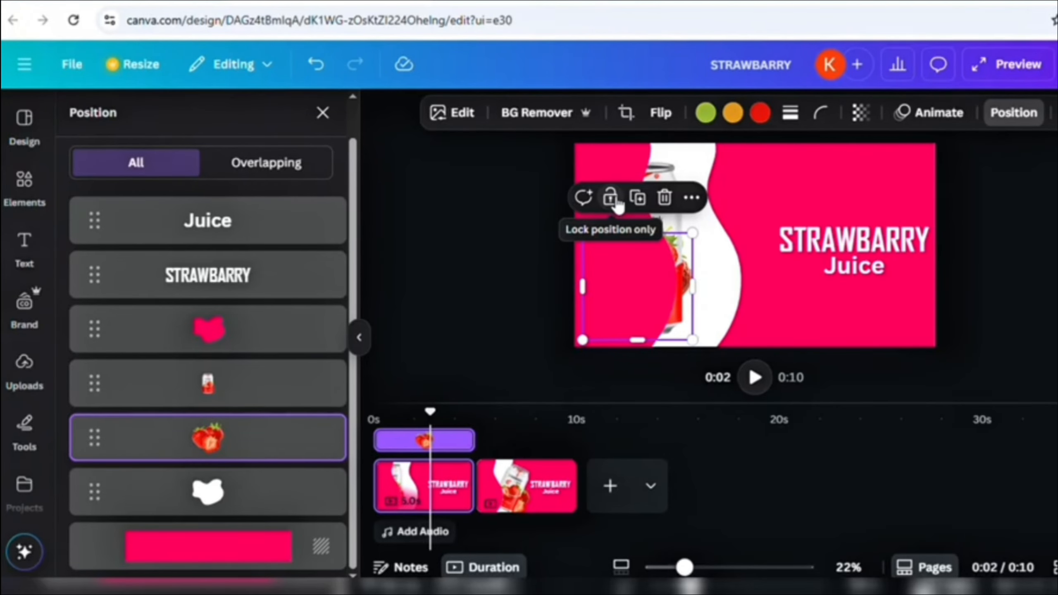
{"action": "left_click", "coordinate": [621, 169]}
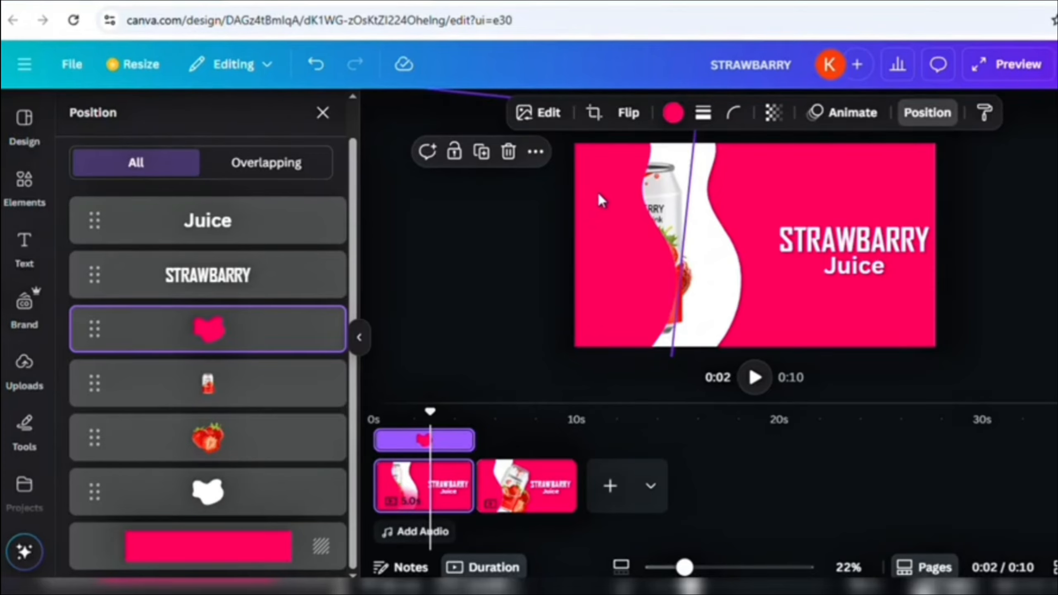
{"action": "left_click_drag", "start_coordinate": [593, 196], "coordinate": [672, 201]}
- Enlarge STRAWBARRY to 178, centre it on page one, and centre Juice directly beneath
{"action": "left_click", "coordinate": [922, 113]}
{"action": "left_click_drag", "start_coordinate": [850, 240], "coordinate": [748, 220]}
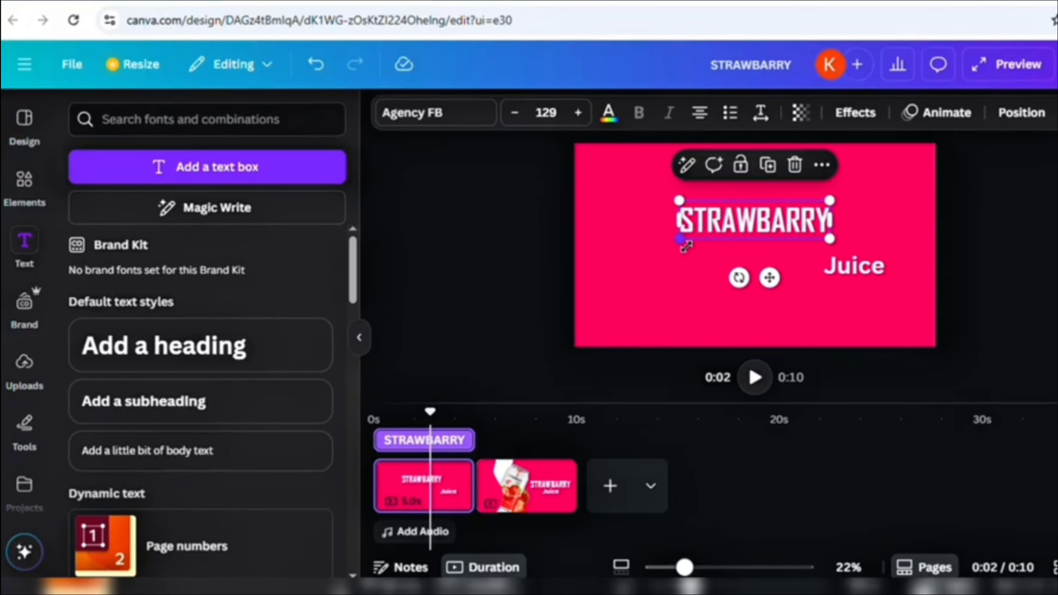
{"action": "left_click_drag", "start_coordinate": [683, 247], "coordinate": [626, 283]}
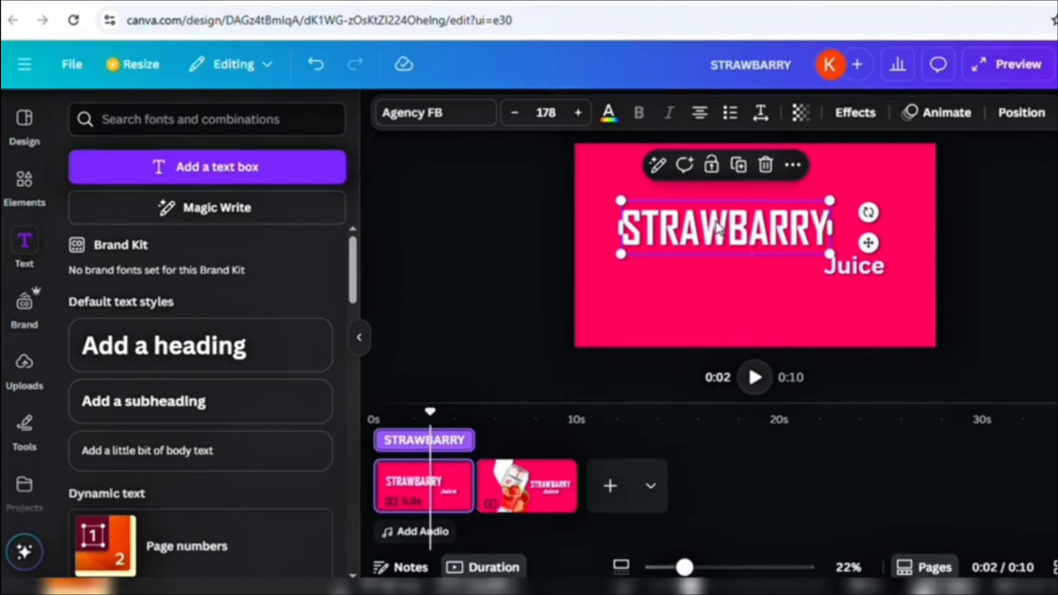
{"action": "left_click_drag", "start_coordinate": [720, 229], "coordinate": [748, 218]}
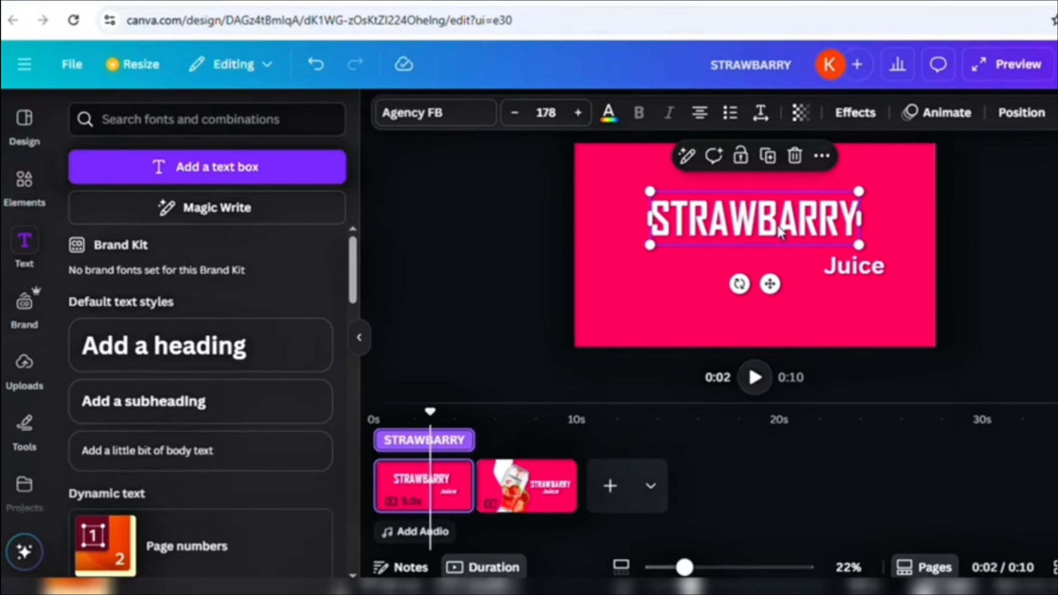
{"action": "left_click_drag", "start_coordinate": [841, 266], "coordinate": [650, 310]}
{"action": "left_click_drag", "start_coordinate": [753, 267], "coordinate": [767, 286]}
{"action": "left_click", "coordinate": [986, 241]}
{"action": "left_click", "coordinate": [761, 263]}
{"action": "left_click", "coordinate": [768, 246]}
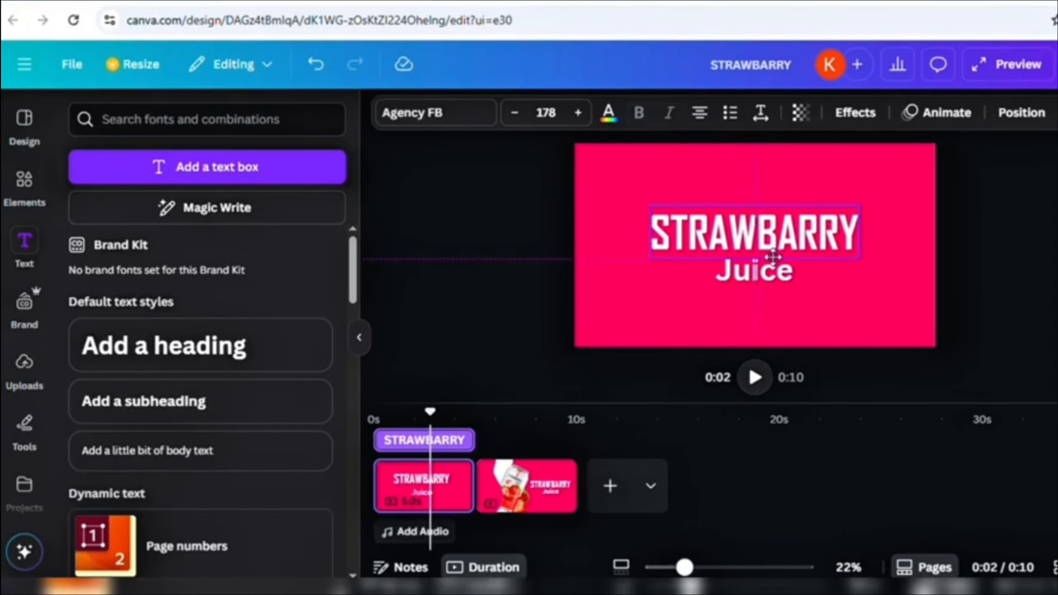
{"action": "left_click", "coordinate": [1042, 203]}
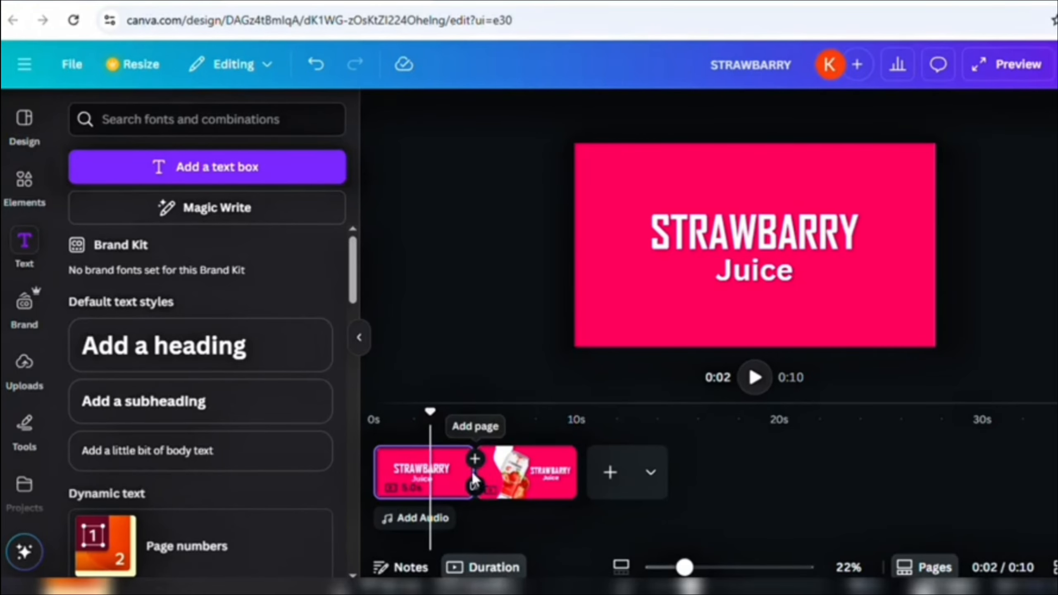
- Apply a Match & Move transition with longer duration and trim page one to 2.8 seconds
{"action": "left_click", "coordinate": [476, 486]}
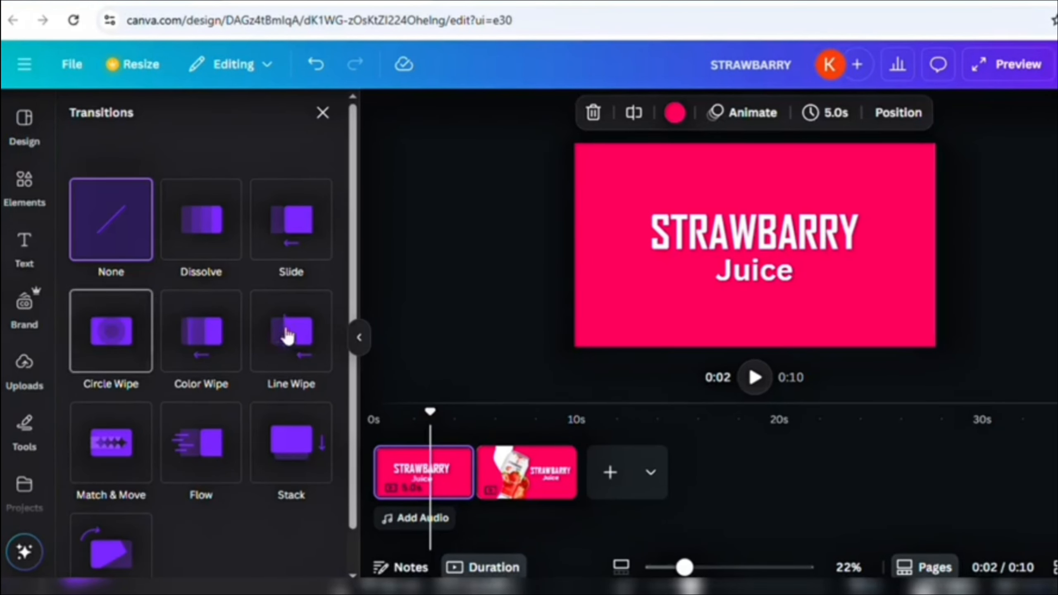
{"action": "left_click_drag", "start_coordinate": [352, 233], "coordinate": [342, 318]}
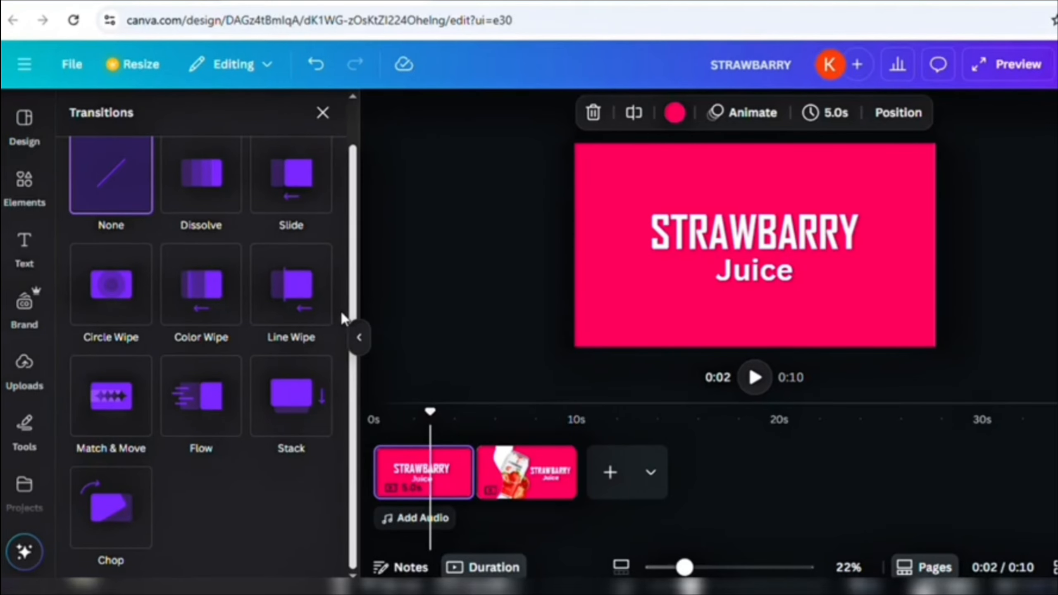
{"action": "left_click", "coordinate": [98, 422]}
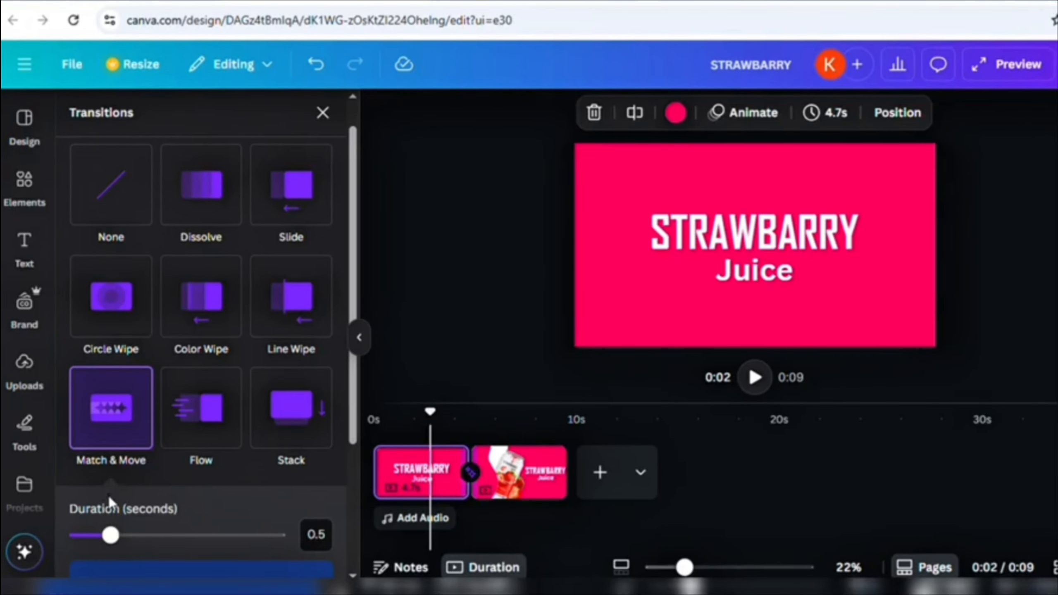
{"action": "left_click_drag", "start_coordinate": [116, 541], "coordinate": [235, 547]}
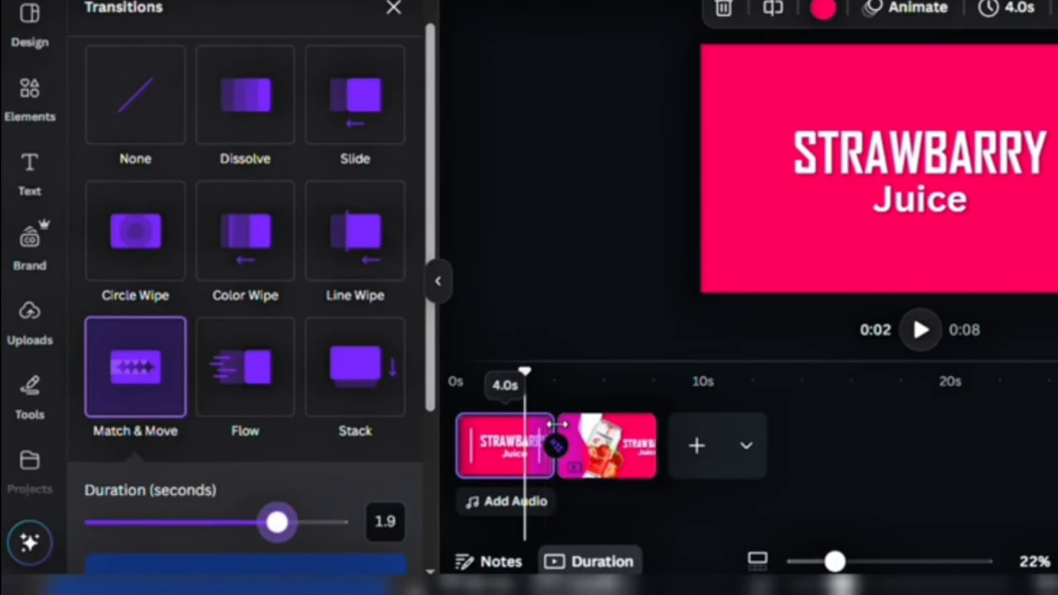
{"action": "left_click_drag", "start_coordinate": [549, 424], "coordinate": [524, 424]}
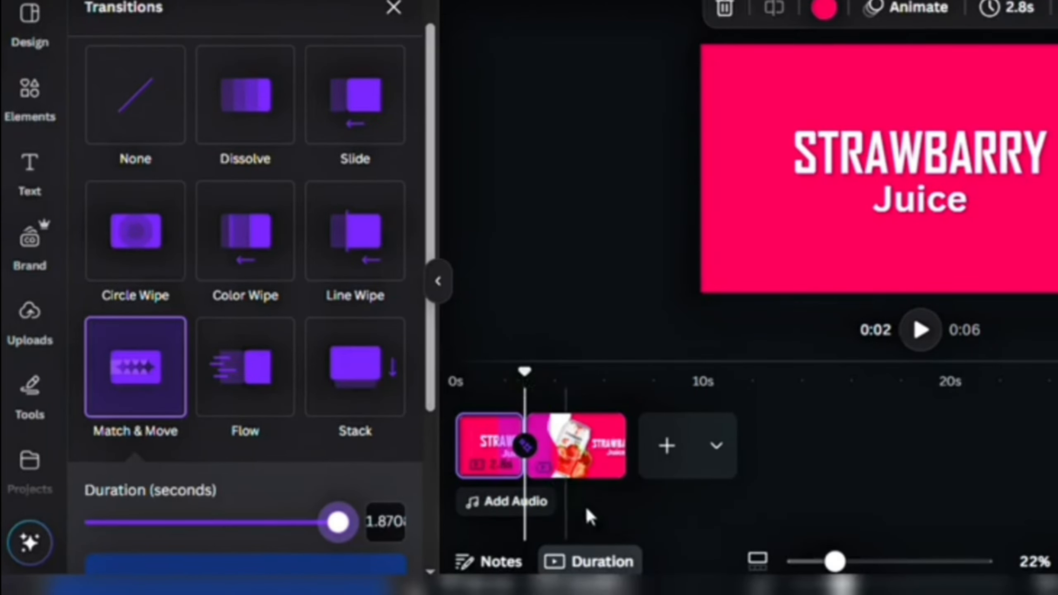
- Preview the video from the start, then return playback to 2.9 seconds
{"action": "left_click", "coordinate": [607, 522]}
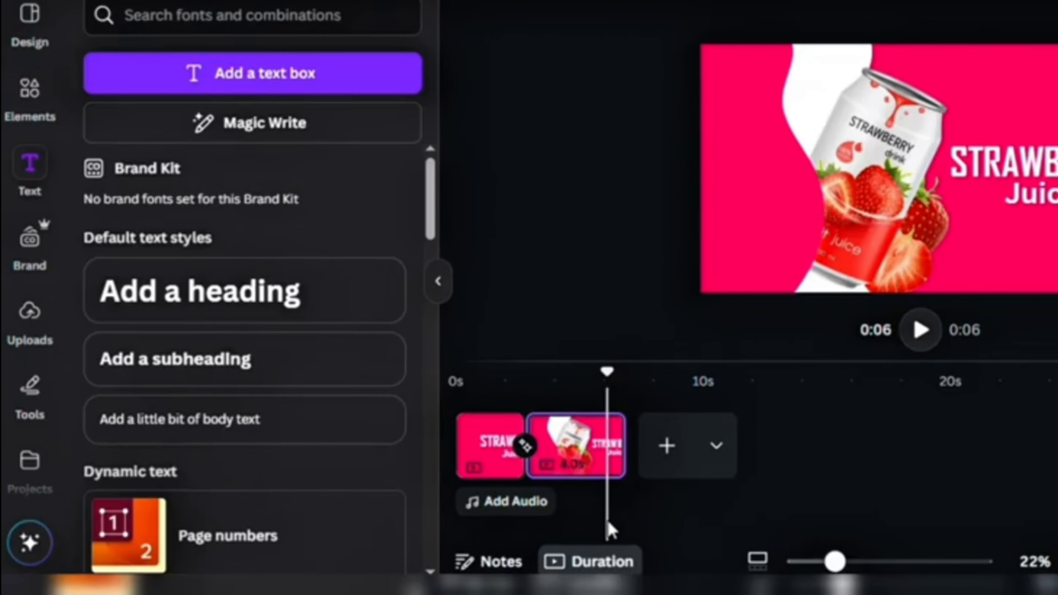
{"action": "left_click", "coordinate": [489, 450]}
{"action": "left_click_drag", "start_coordinate": [500, 391], "coordinate": [458, 391]}
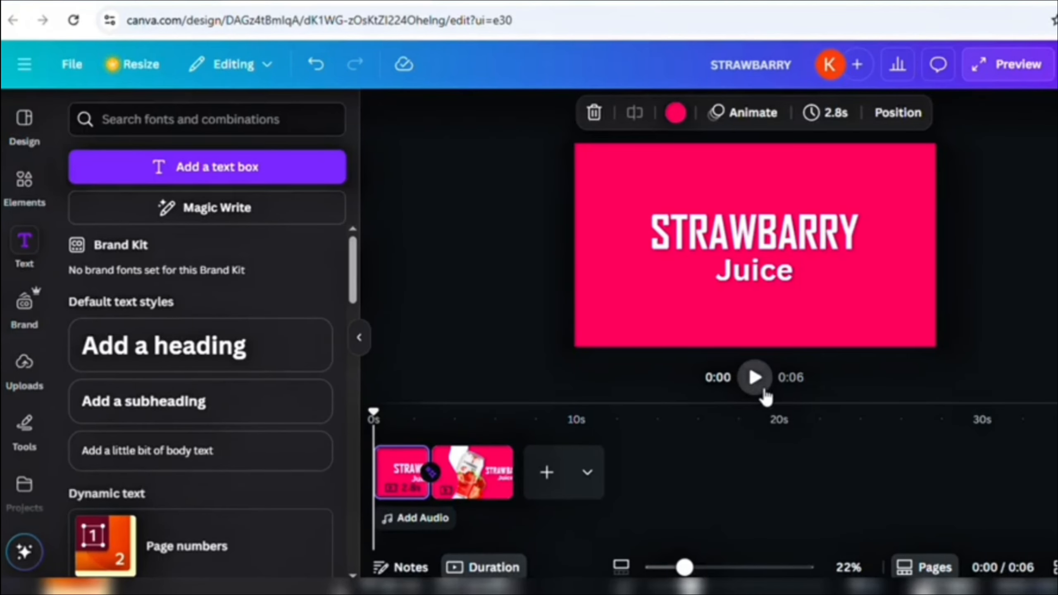
{"action": "left_click", "coordinate": [920, 330]}
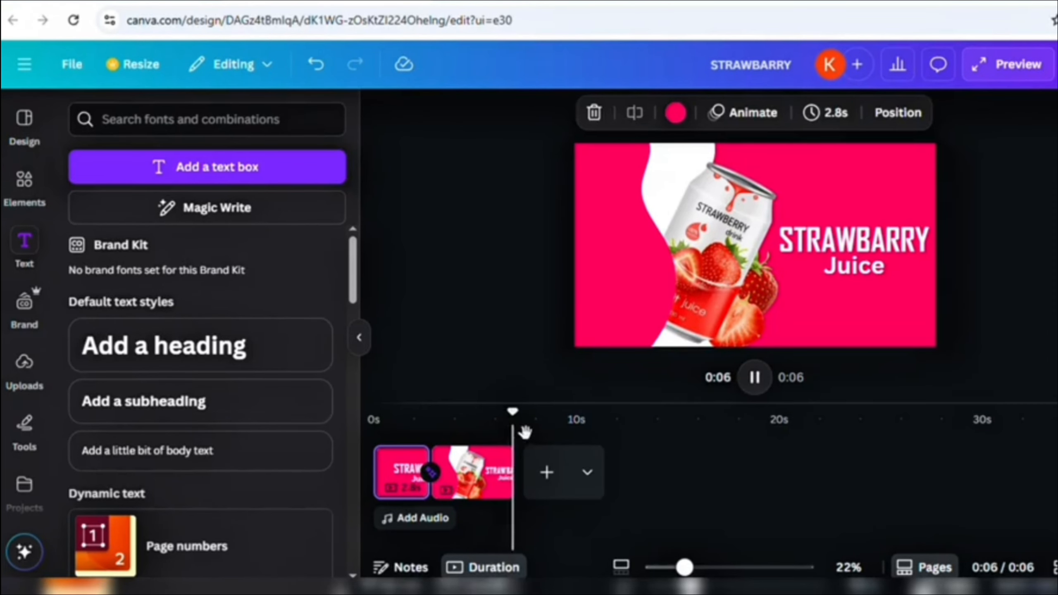
{"action": "left_click_drag", "start_coordinate": [524, 430], "coordinate": [367, 439]}
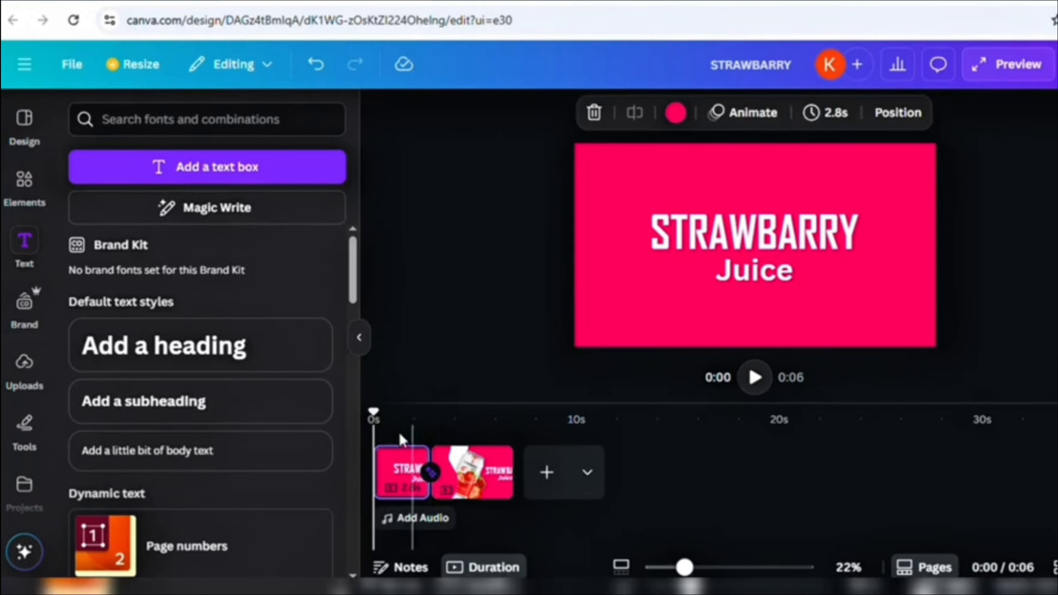
- Give the STRAWBARRY heading a Stomp animation that plays only on enter
{"action": "left_click", "coordinate": [702, 236]}
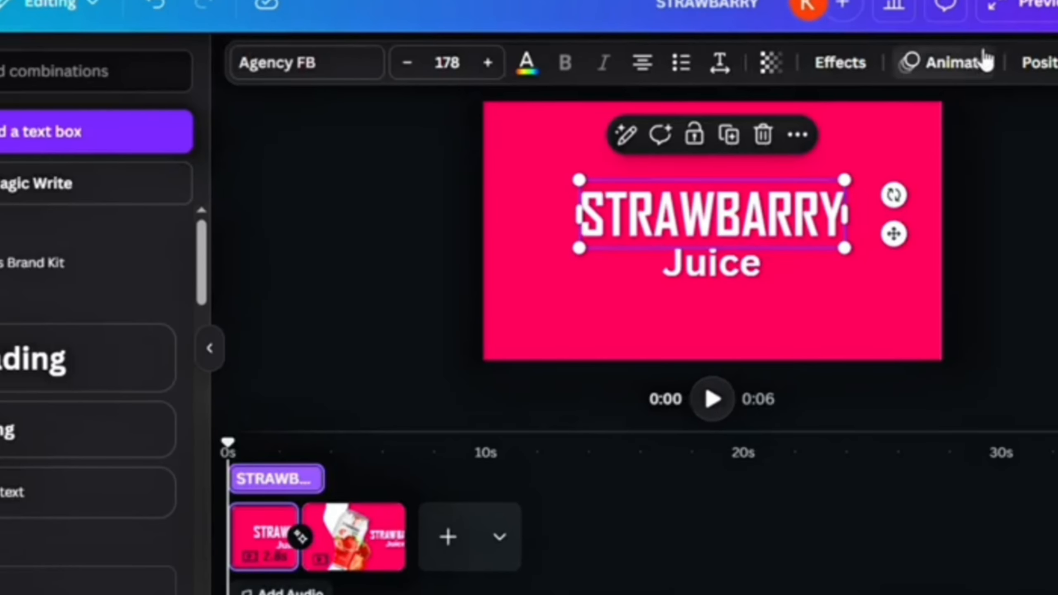
{"action": "left_click", "coordinate": [961, 111]}
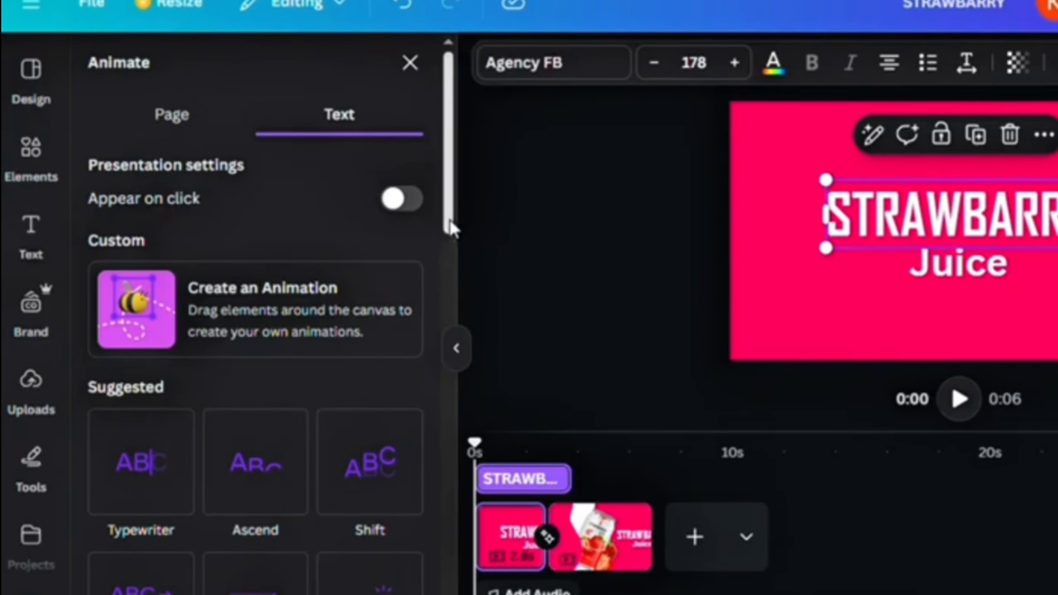
{"action": "left_click_drag", "start_coordinate": [452, 228], "coordinate": [435, 553]}
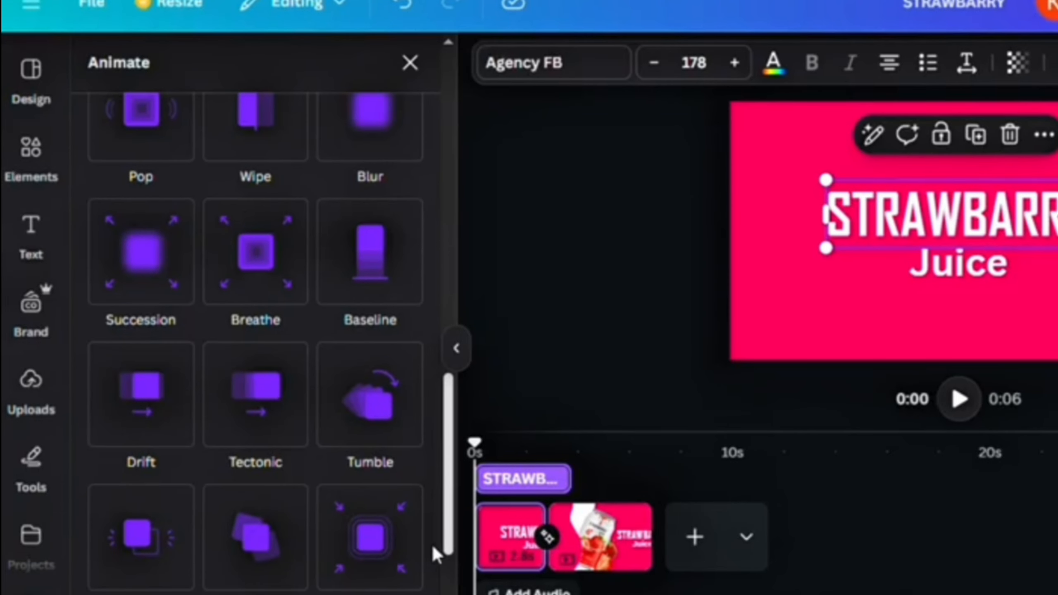
{"action": "left_click", "coordinate": [391, 548]}
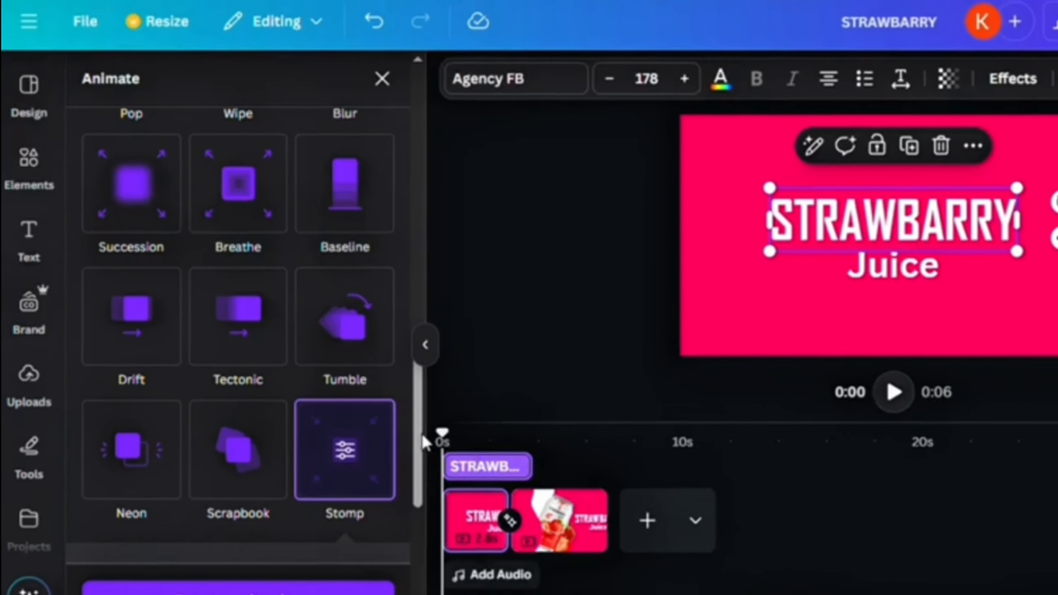
{"action": "left_click_drag", "start_coordinate": [423, 439], "coordinate": [426, 504]}
{"action": "left_click", "coordinate": [194, 406]}
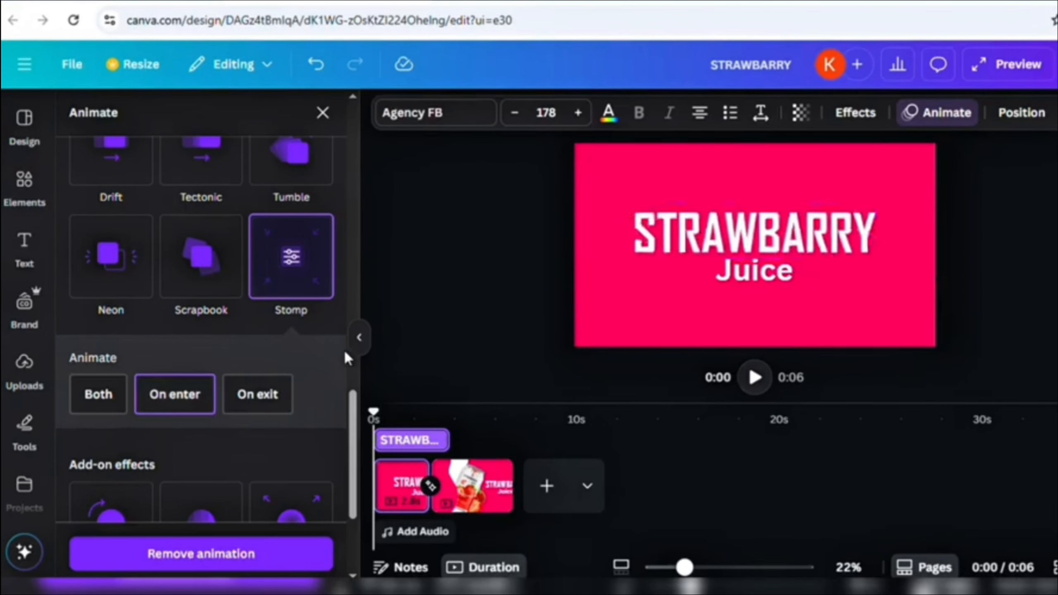
- Apply a slightly slower Rise animation to the Juice text
{"action": "left_click", "coordinate": [732, 281]}
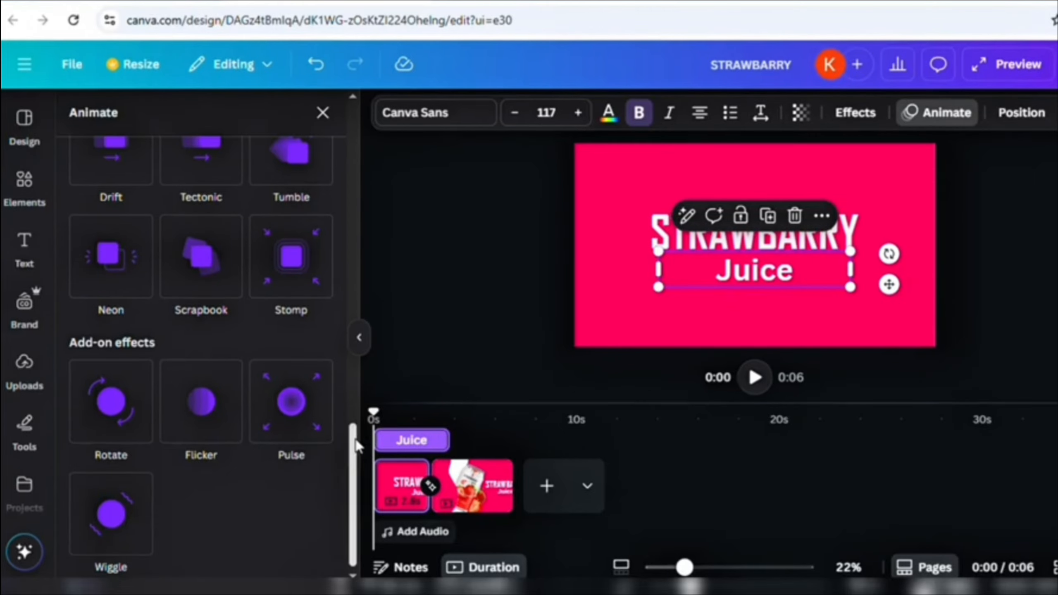
{"action": "left_click_drag", "start_coordinate": [356, 446], "coordinate": [345, 278]}
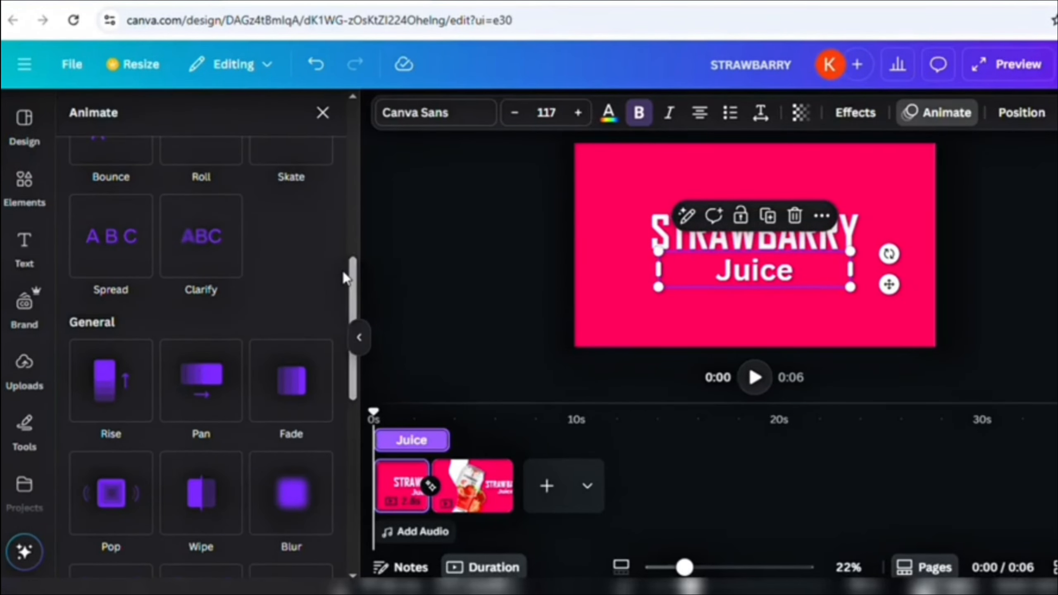
{"action": "left_click", "coordinate": [121, 367]}
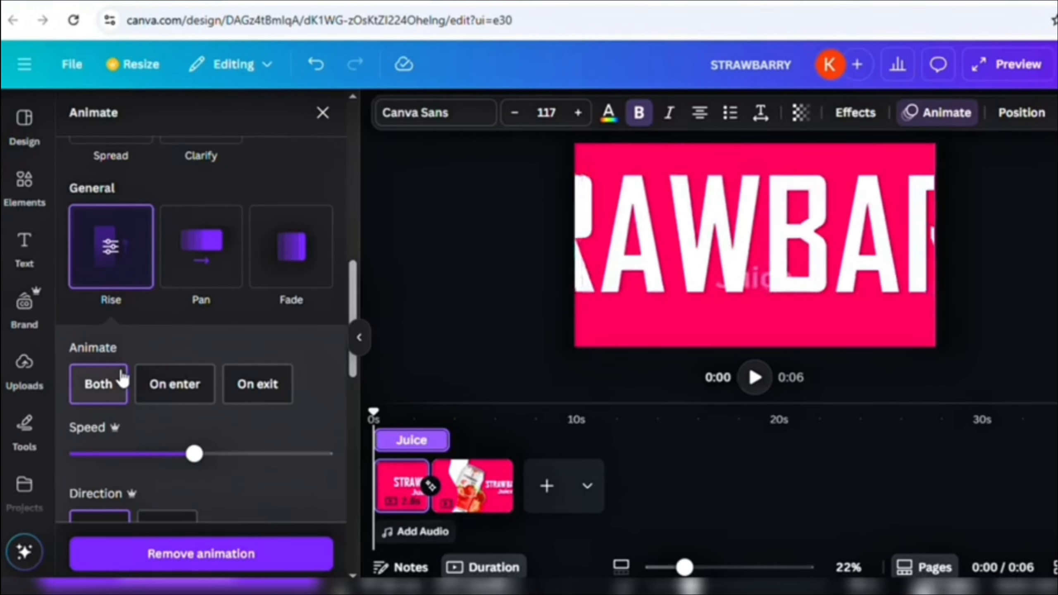
{"action": "left_click_drag", "start_coordinate": [193, 454], "coordinate": [186, 454]}
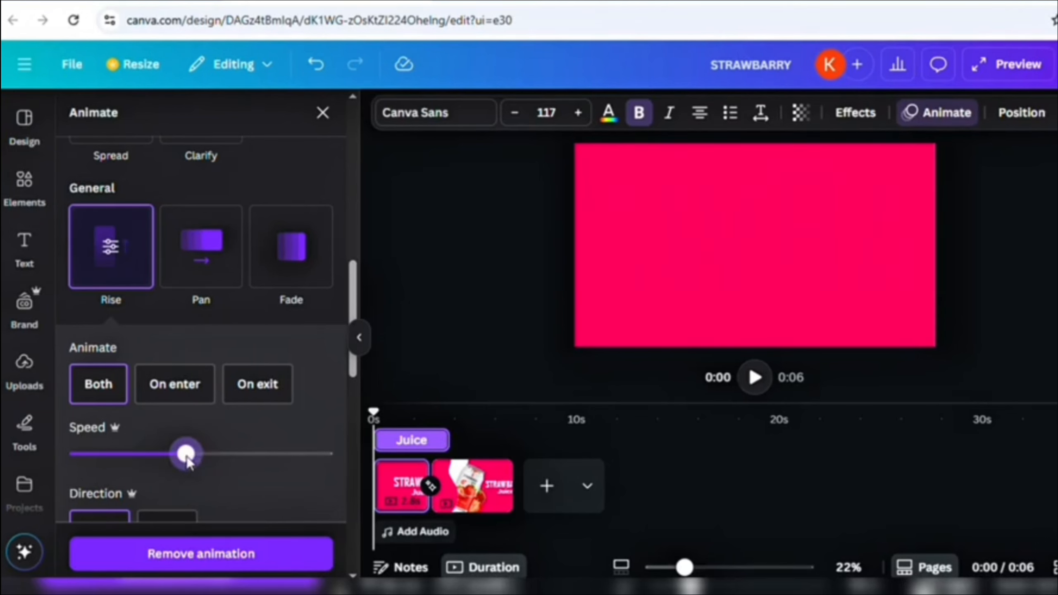
- Play the video to preview the new animations
{"action": "left_click", "coordinate": [496, 269]}
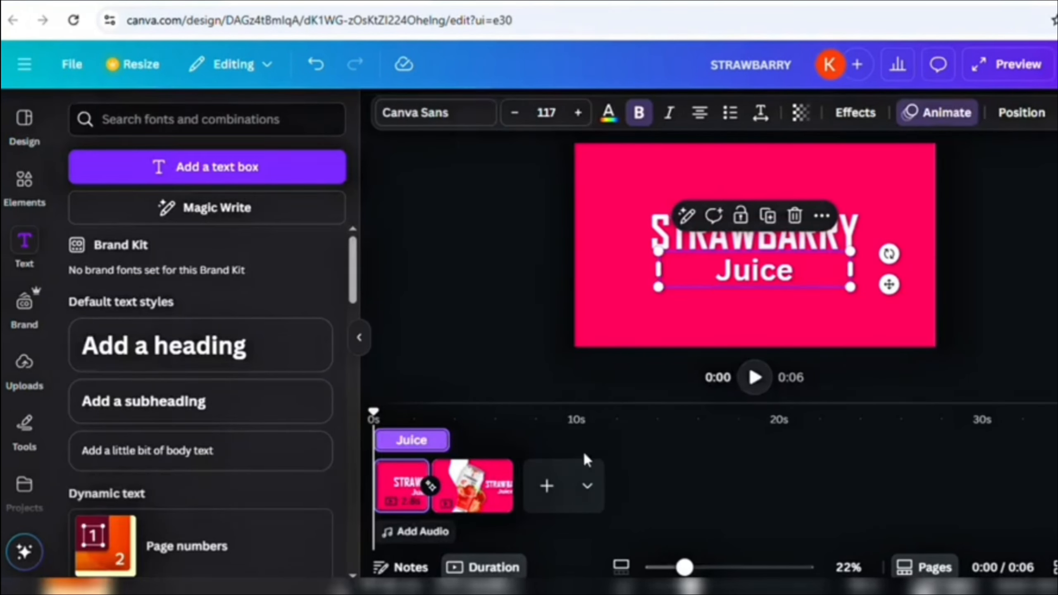
{"action": "left_click", "coordinate": [677, 476]}
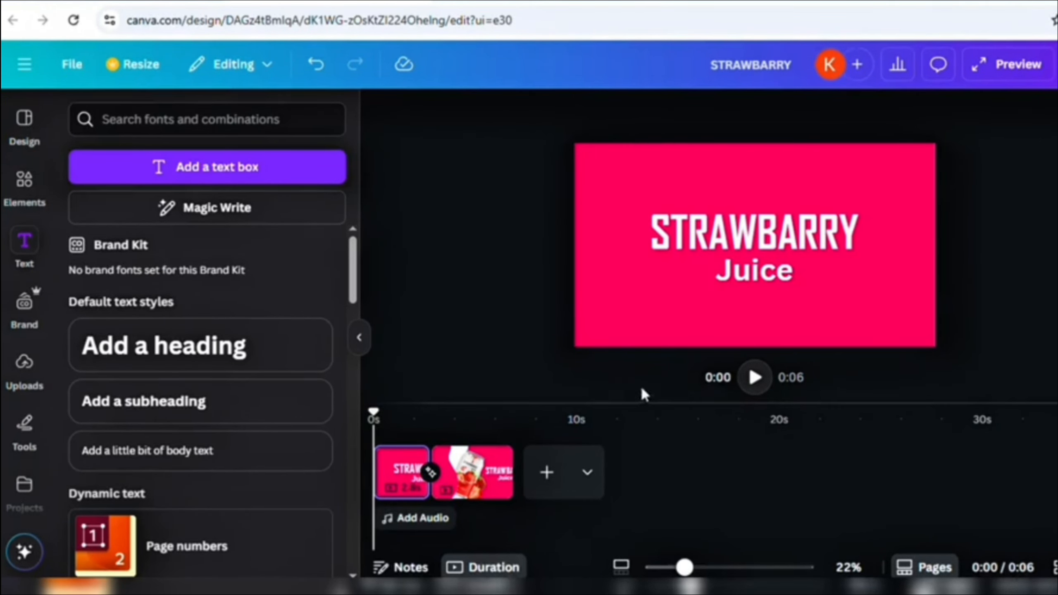
{"action": "left_click", "coordinate": [751, 386]}
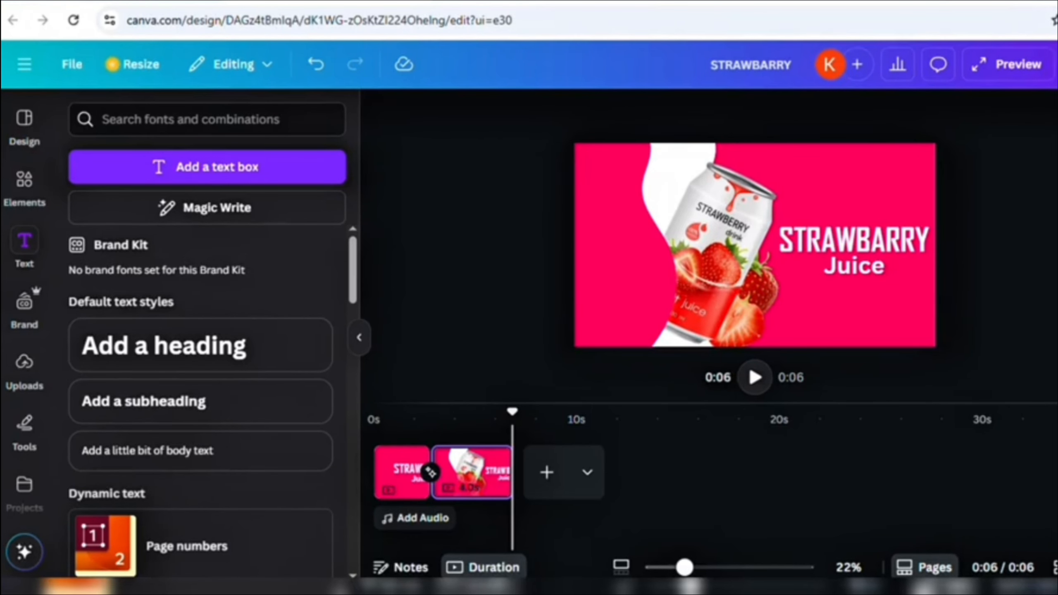
- Download pages 1–2 as an MP4 Video at 4K (UHD) quality
{"action": "left_click", "coordinate": [1043, 71]}
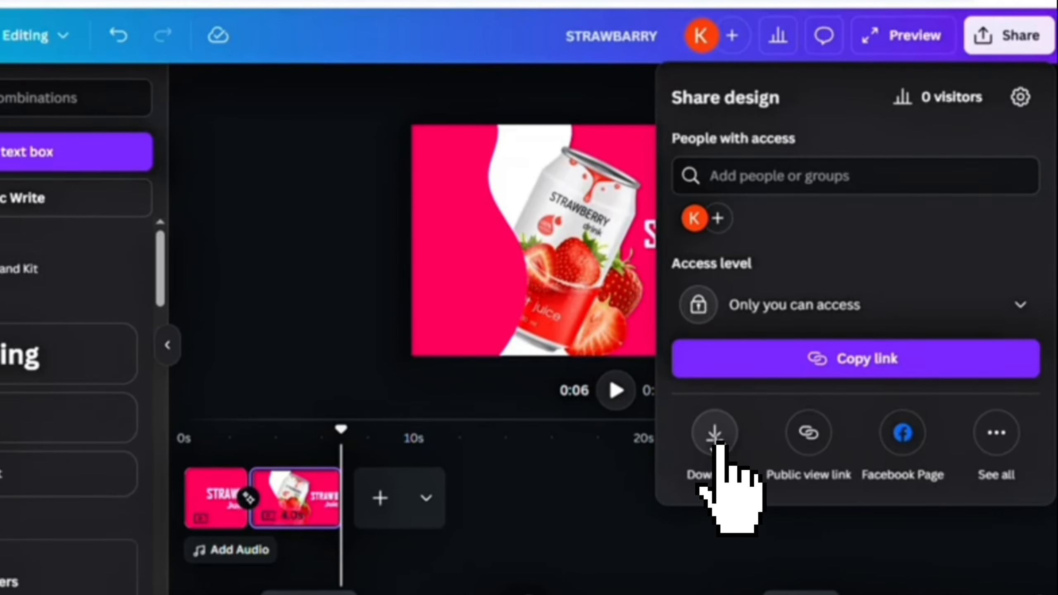
{"action": "left_click", "coordinate": [717, 443]}
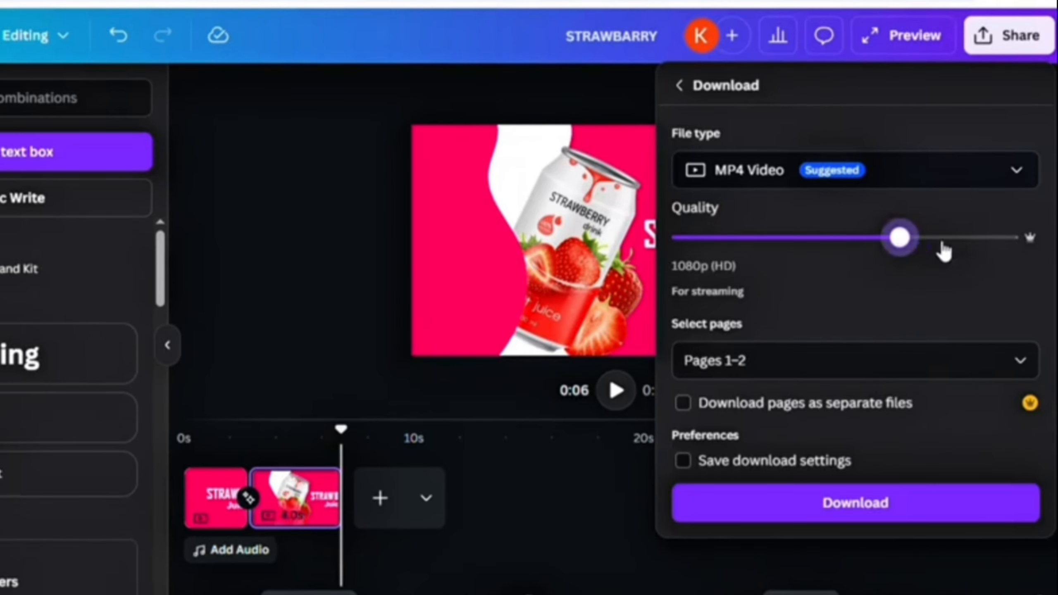
{"action": "left_click_drag", "start_coordinate": [946, 238], "coordinate": [992, 252]}
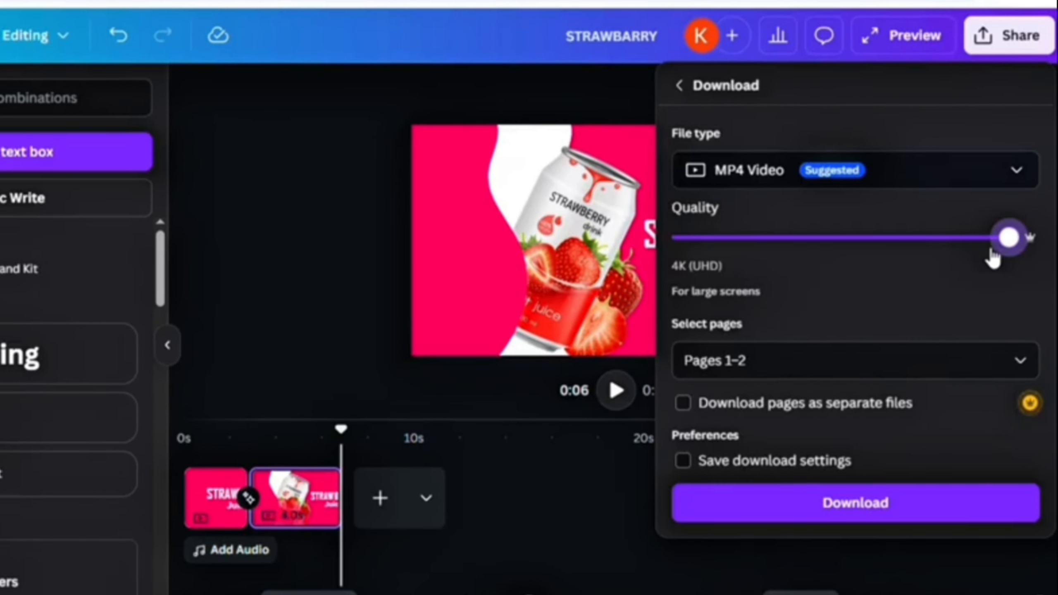
{"action": "left_click", "coordinate": [776, 505]}
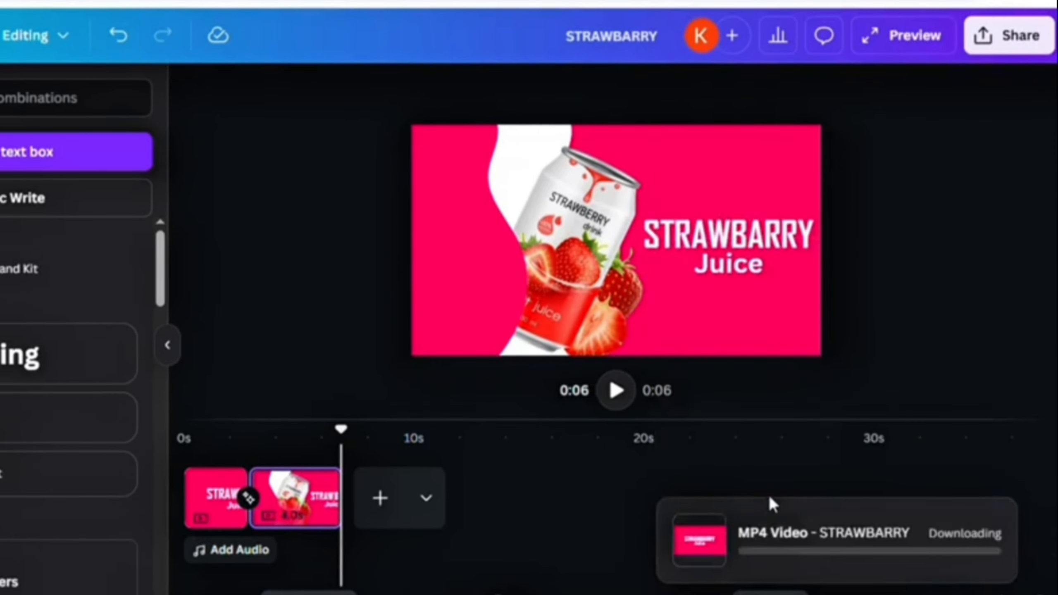